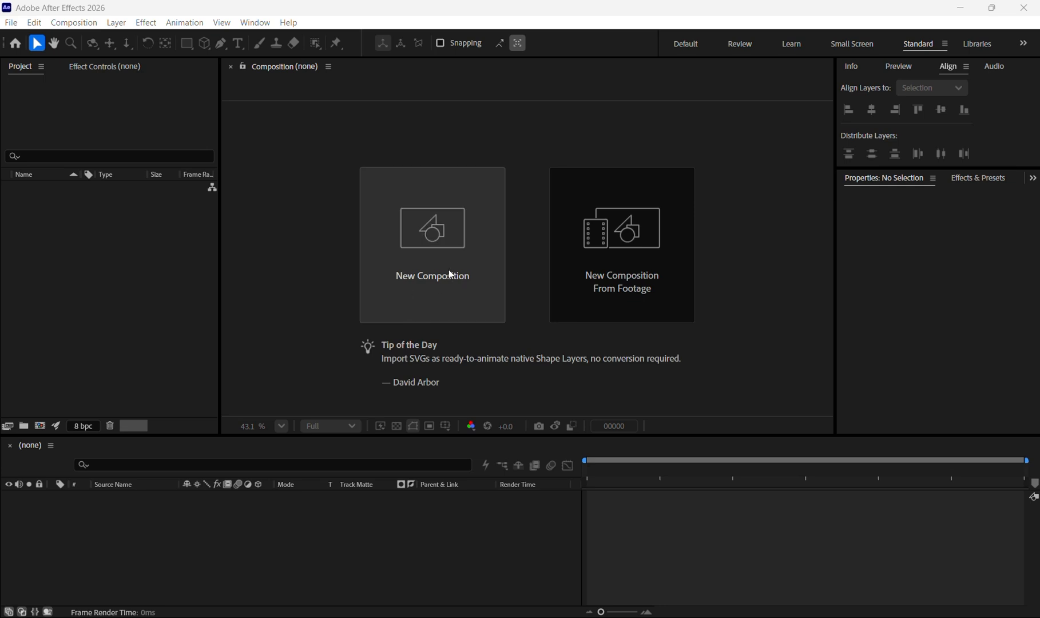
# - Create a new composition with the default HD 1920x1080, 24 fps settings
pyautogui.click(433, 232)
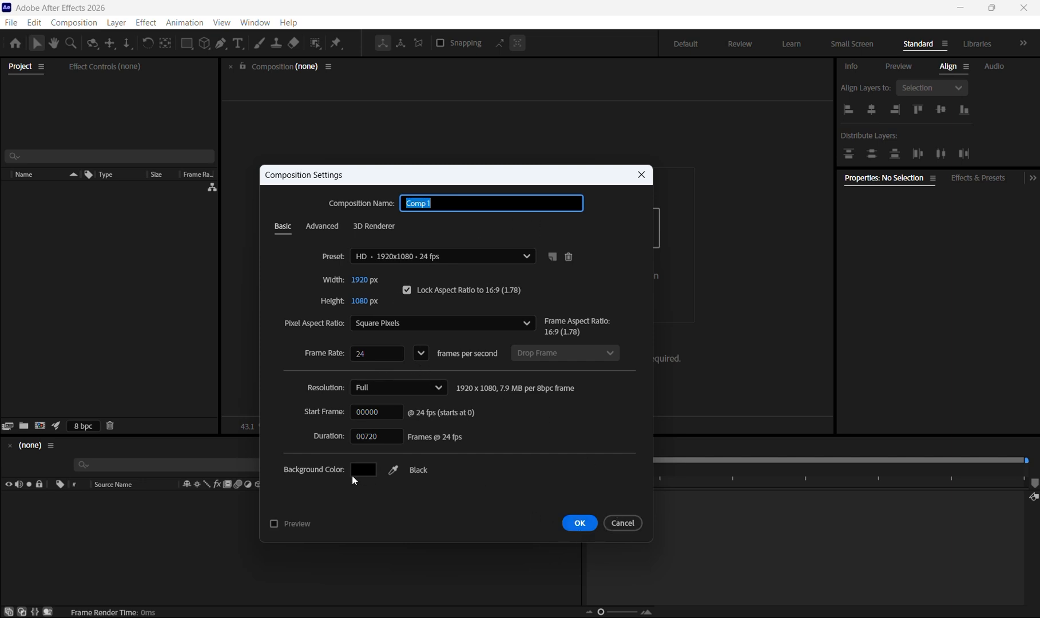
pyautogui.click(579, 523)
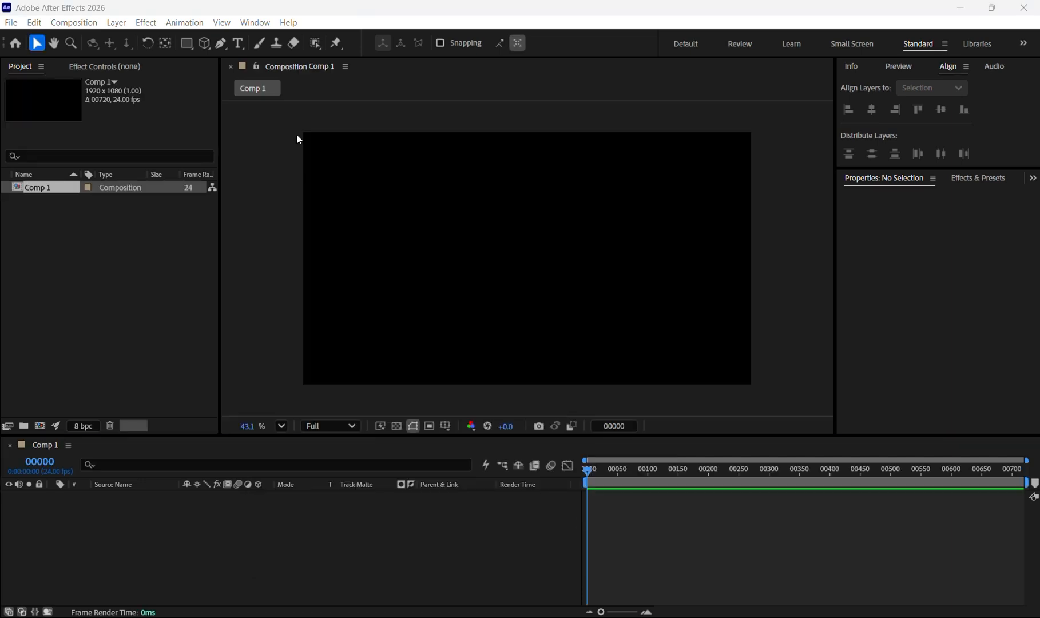
# - With the Type tool, add a text layer reading "Multi-color" in the composition
pyautogui.click(238, 43)
pyautogui.click(452, 248)
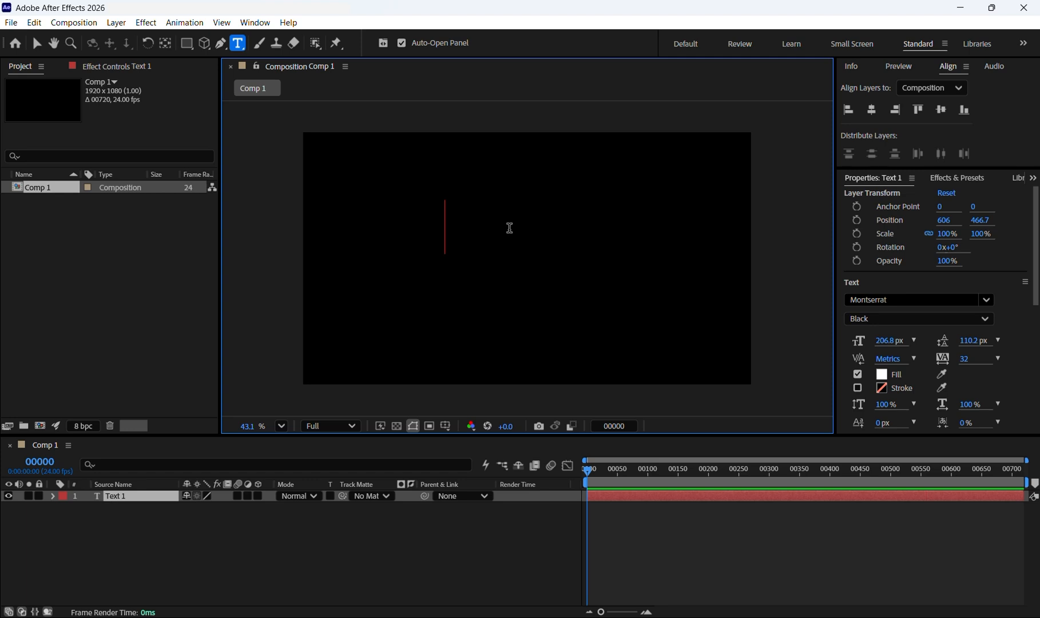
pyautogui.write('Multi')
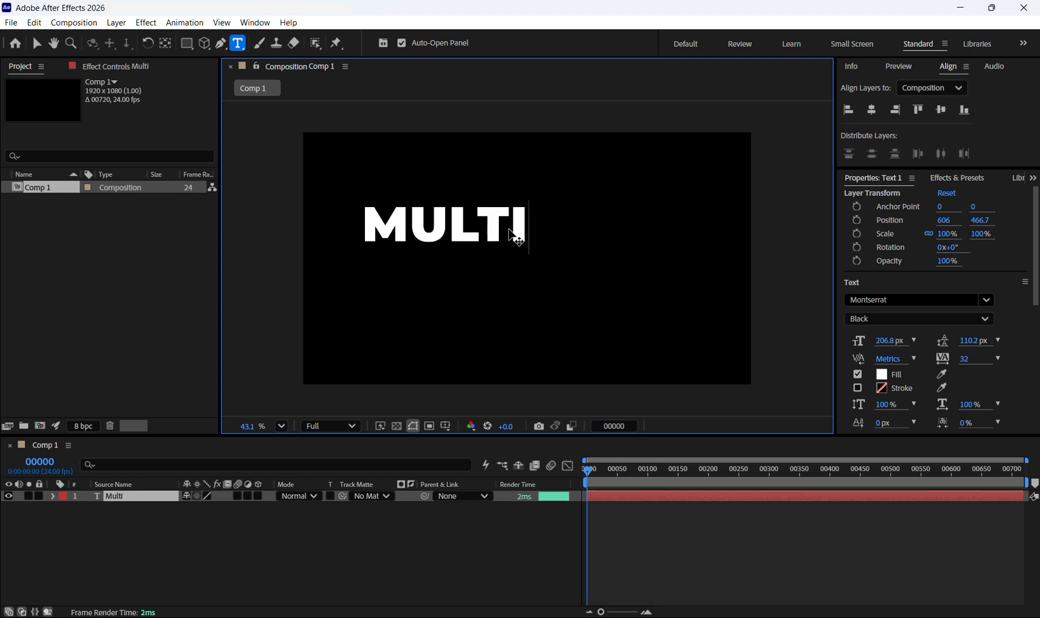
pyautogui.write('-')
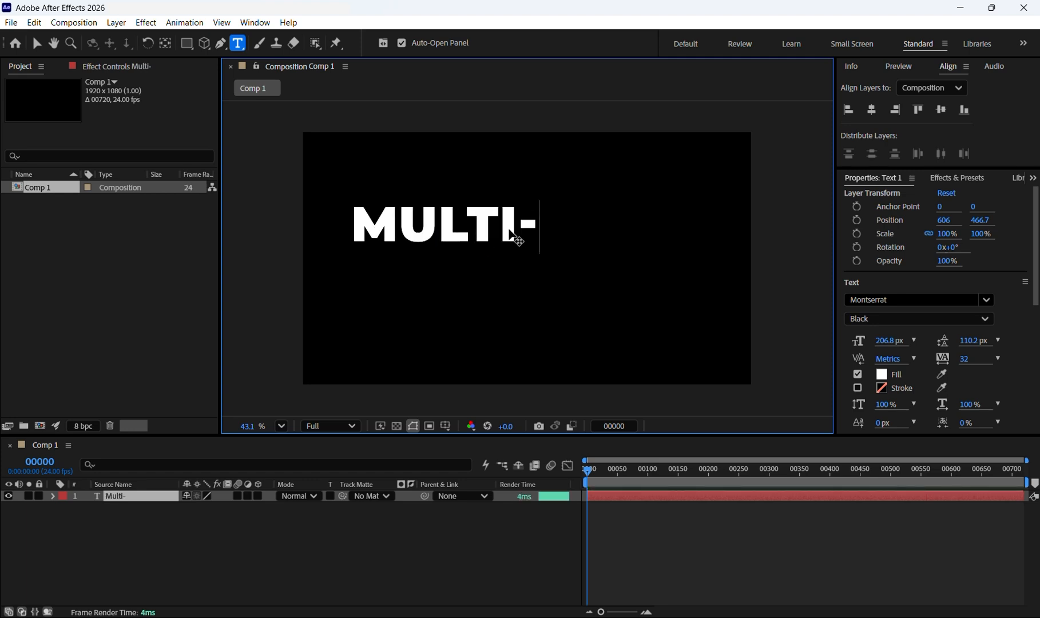
pyautogui.write('color')
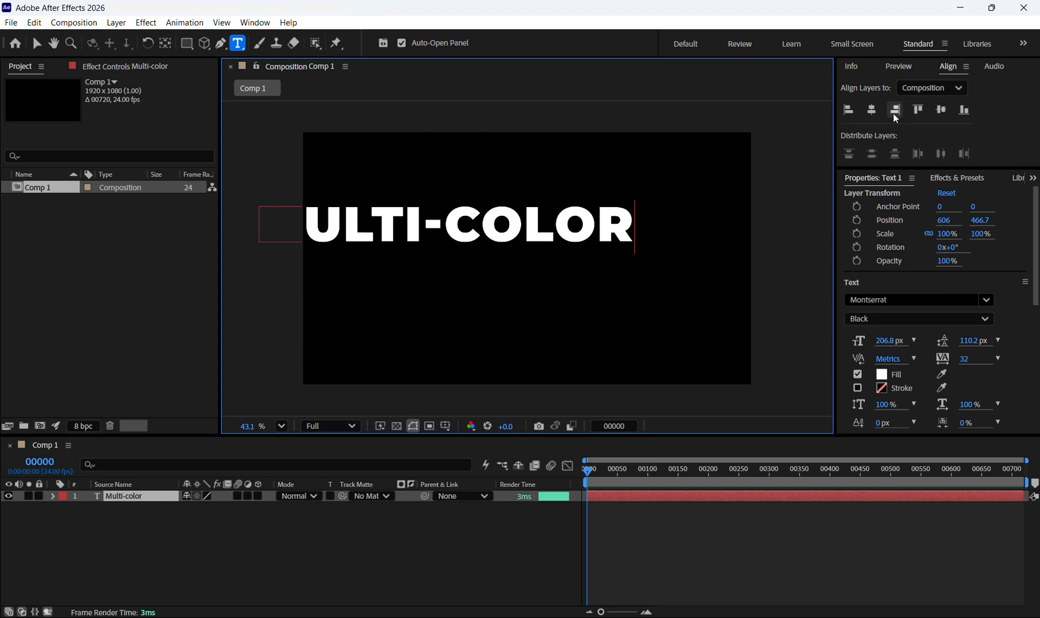
# - Align the text layer to the composition's horizontal and vertical centers
pyautogui.click(875, 108)
pyautogui.click(874, 110)
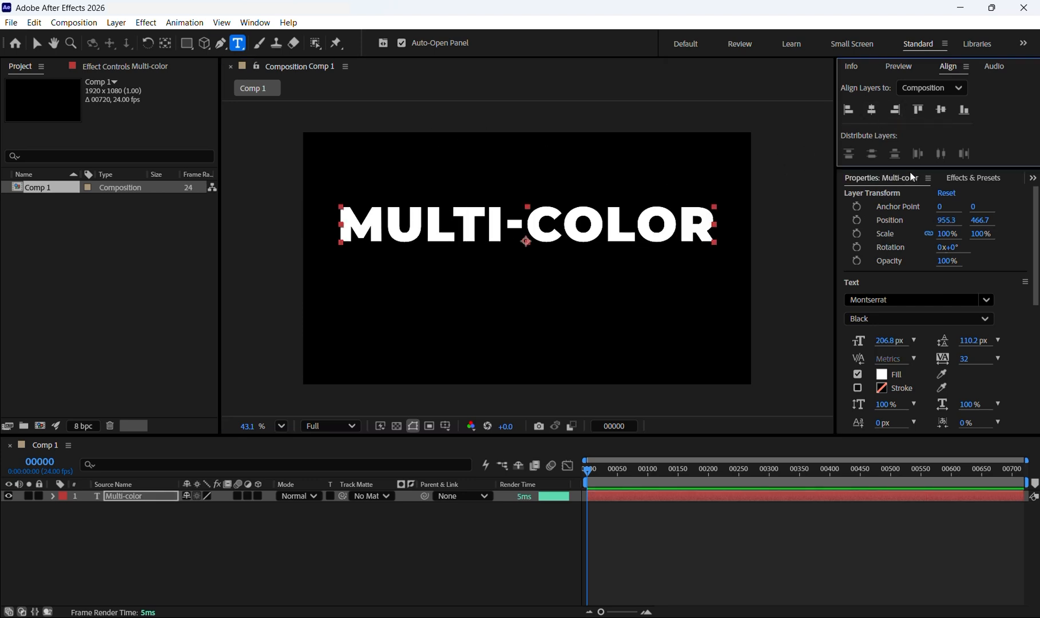
pyautogui.click(942, 110)
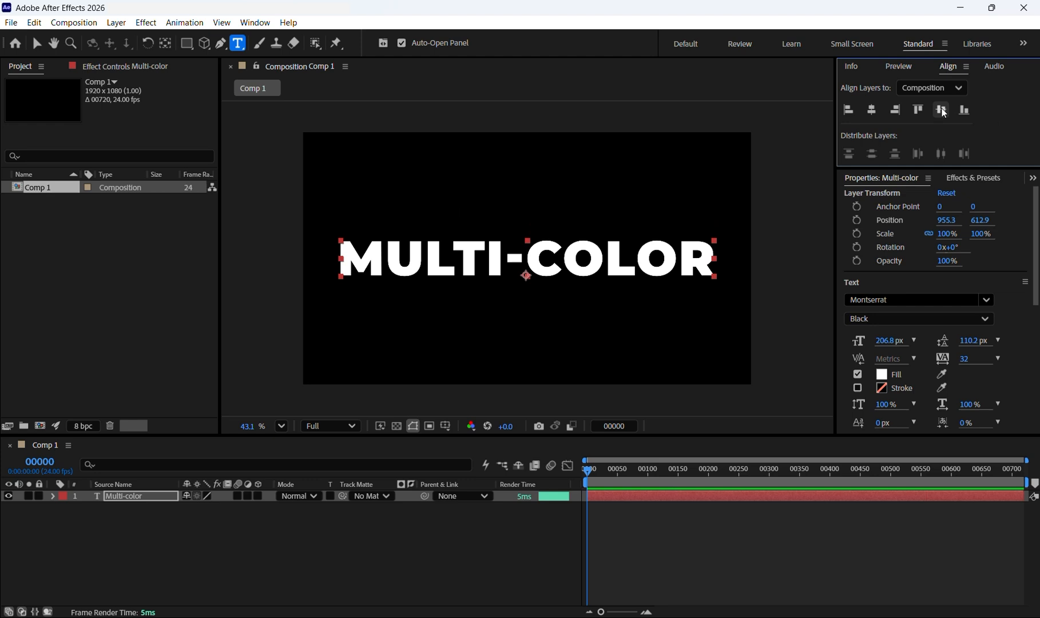
# - Add an Opacity animator to the text layer and set the animator's Opacity to 0%
pyautogui.click(36, 43)
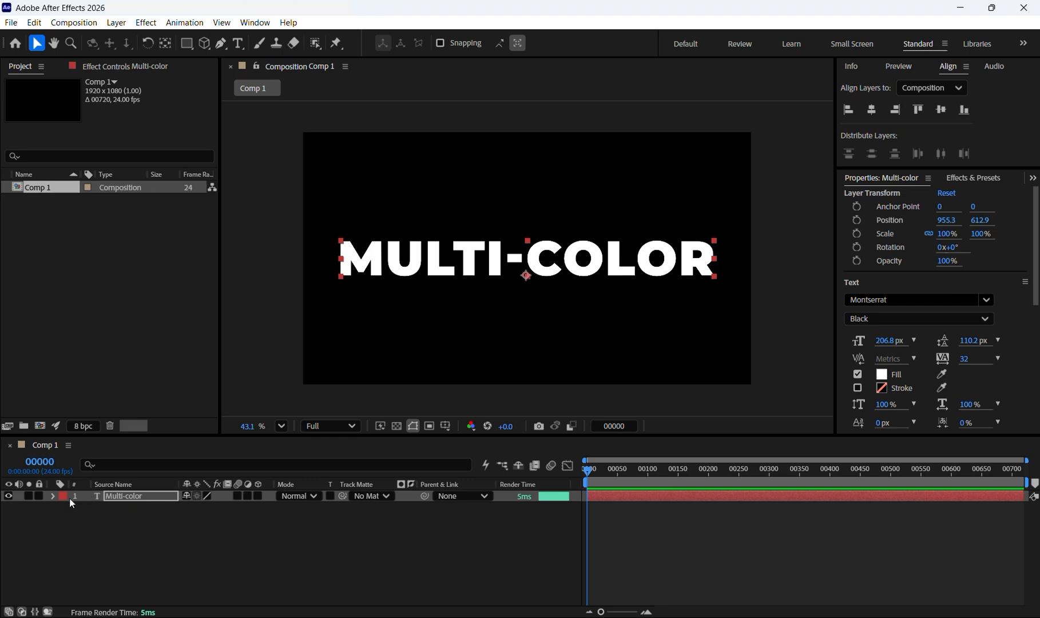
pyautogui.click(120, 496)
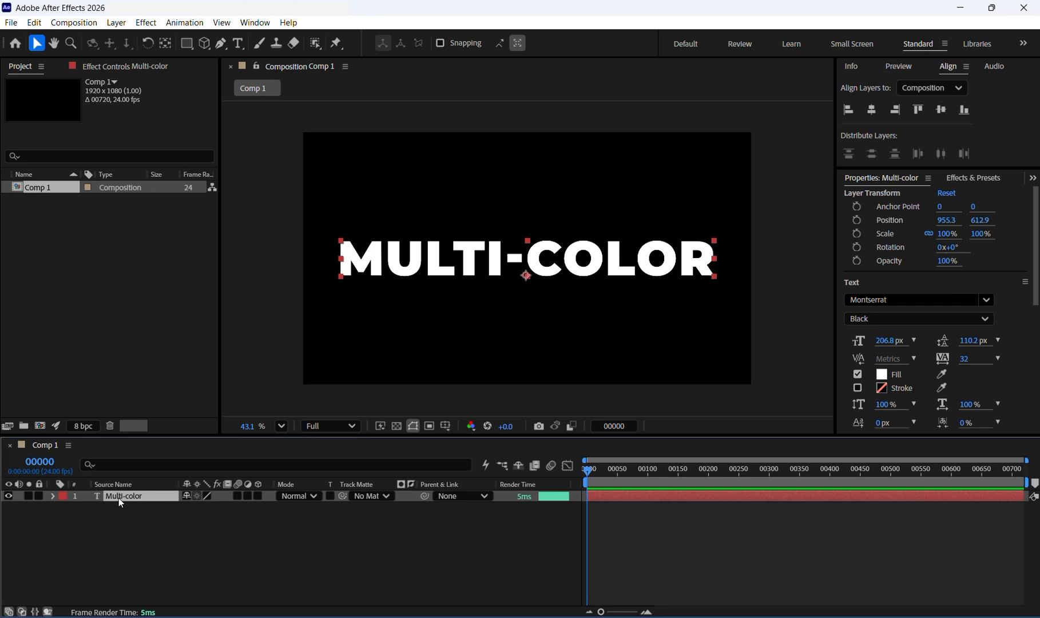
pyautogui.click(57, 502)
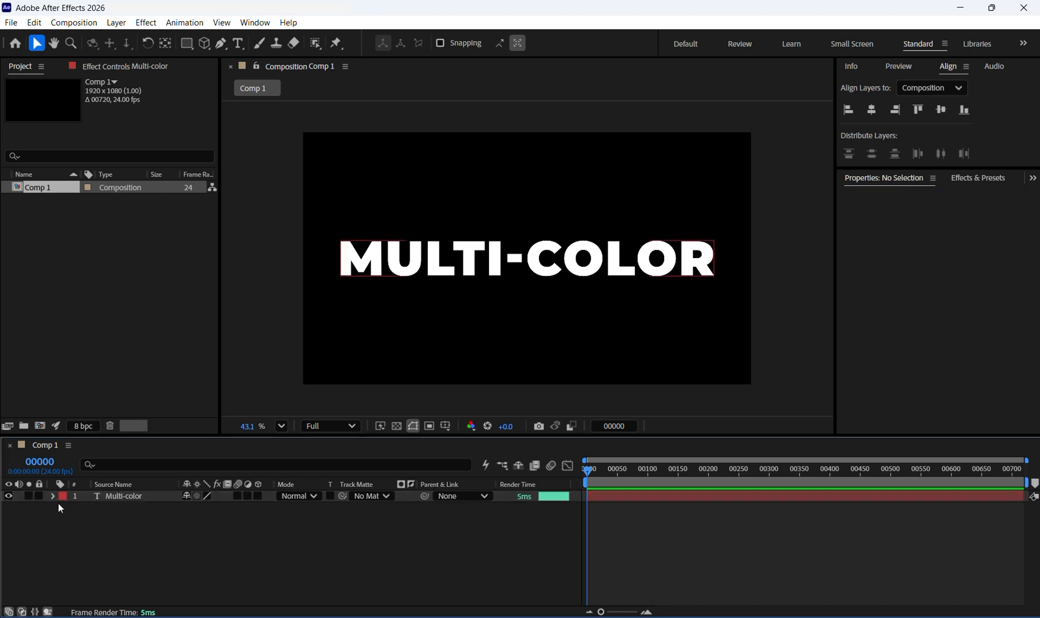
pyautogui.click(50, 497)
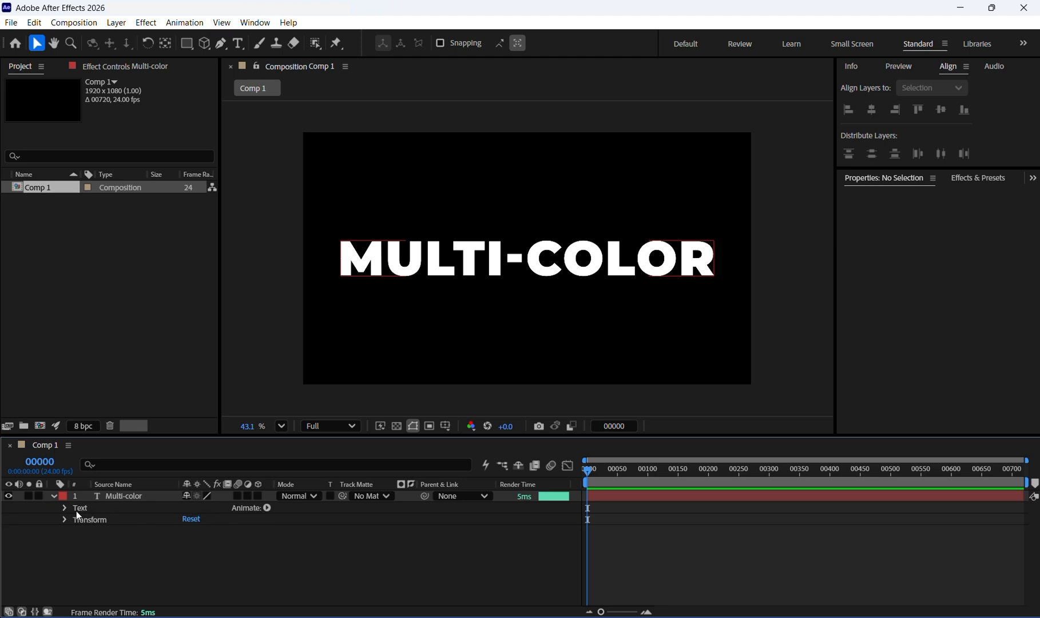
pyautogui.click(268, 508)
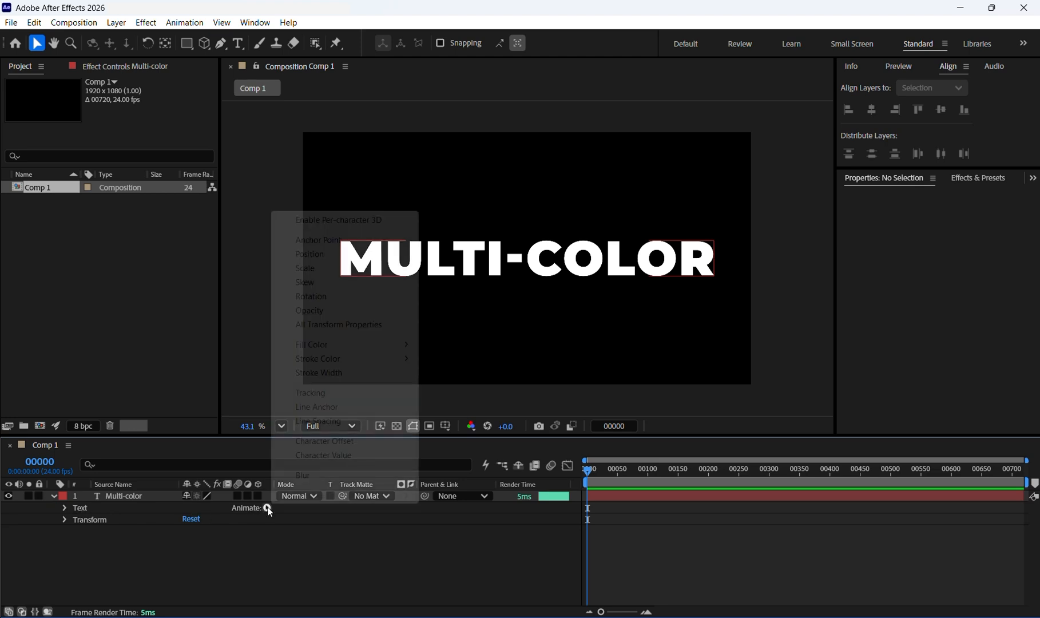
pyautogui.click(322, 311)
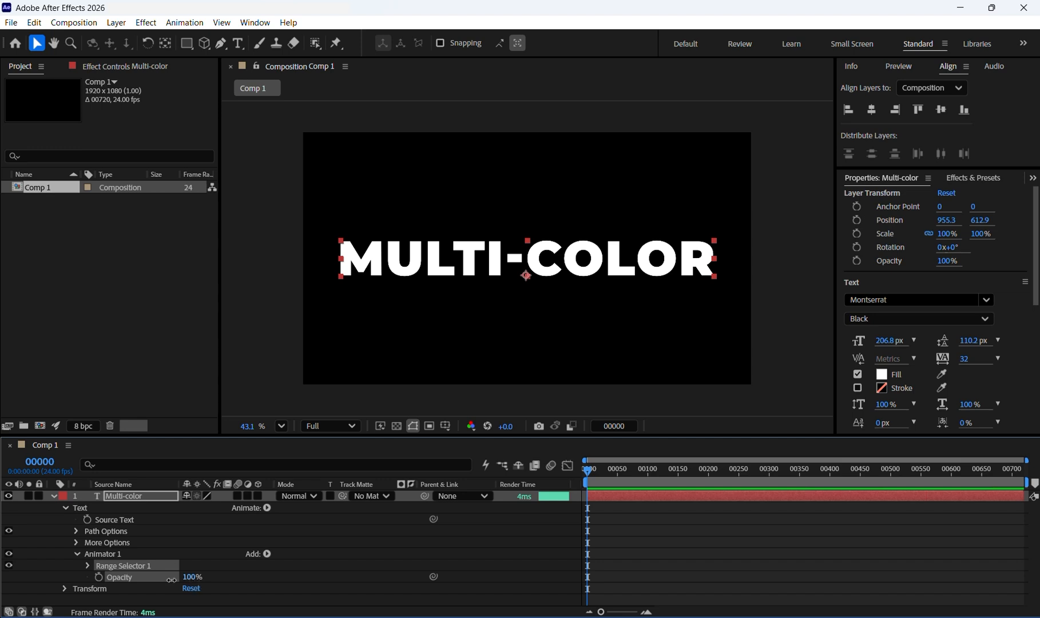
pyautogui.moveTo(172, 580); pyautogui.dragTo(41, 588)
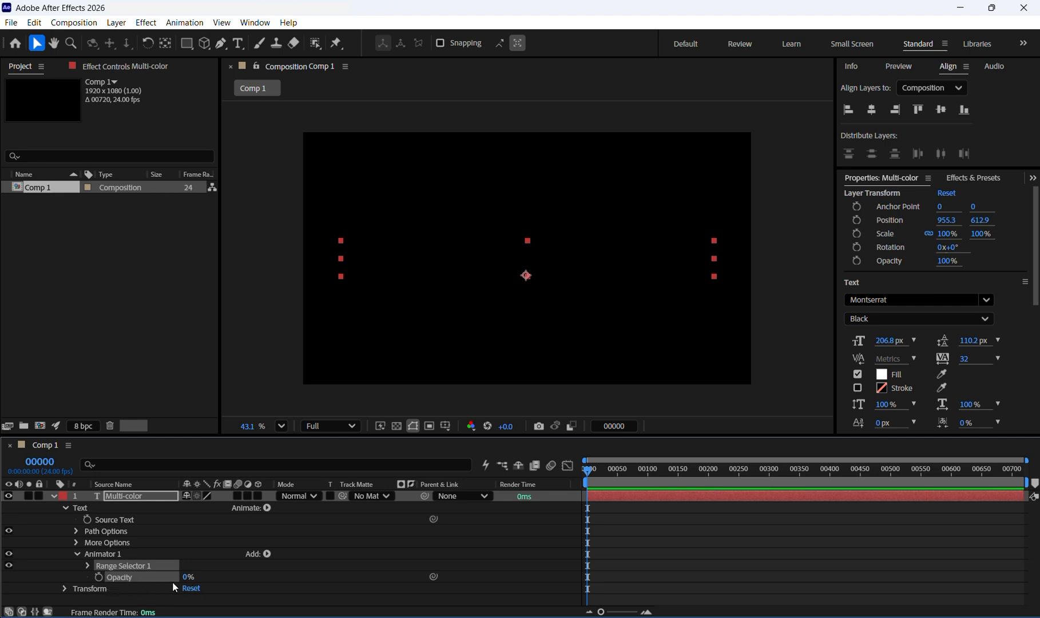
# - Set Range Selector 1's Offset to -100% and add an Offset keyframe at frame 0
pyautogui.click(87, 566)
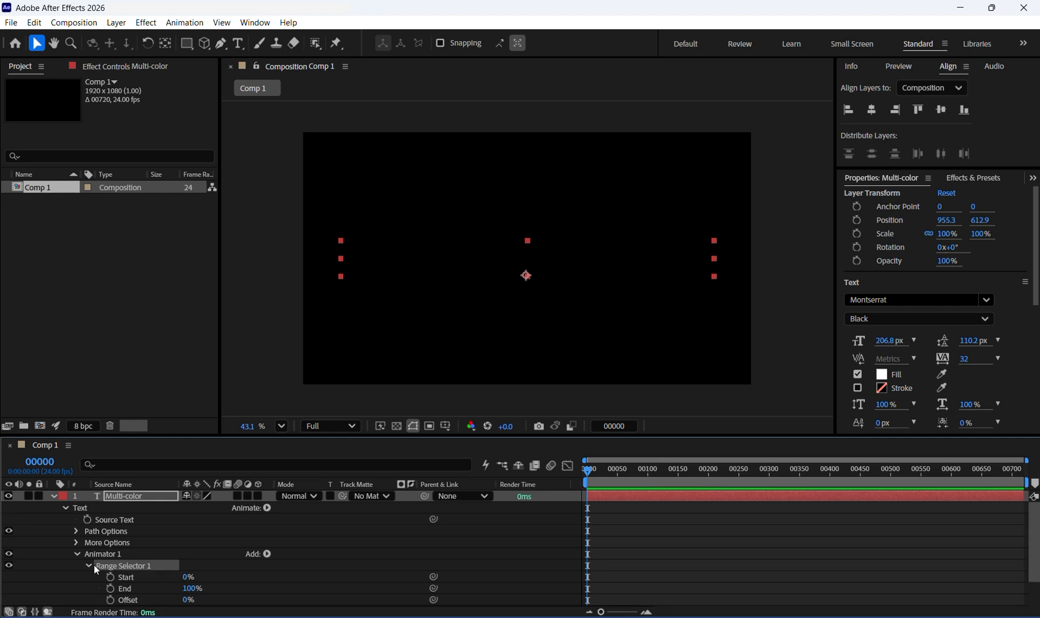
pyautogui.scroll(-1, 148, 585)
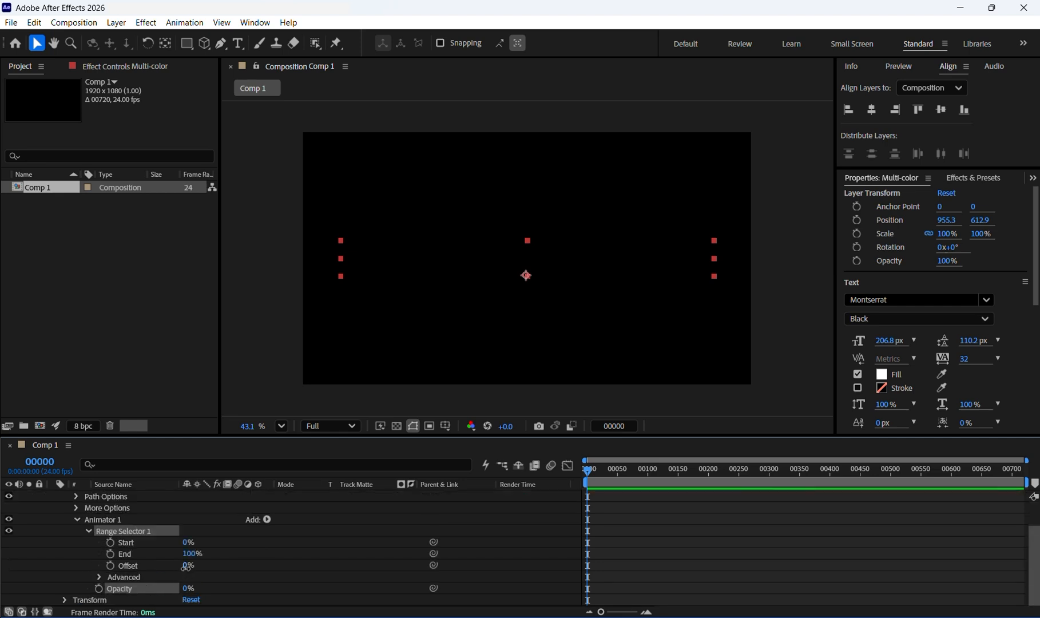
pyautogui.moveTo(186, 566); pyautogui.dragTo(3, 586)
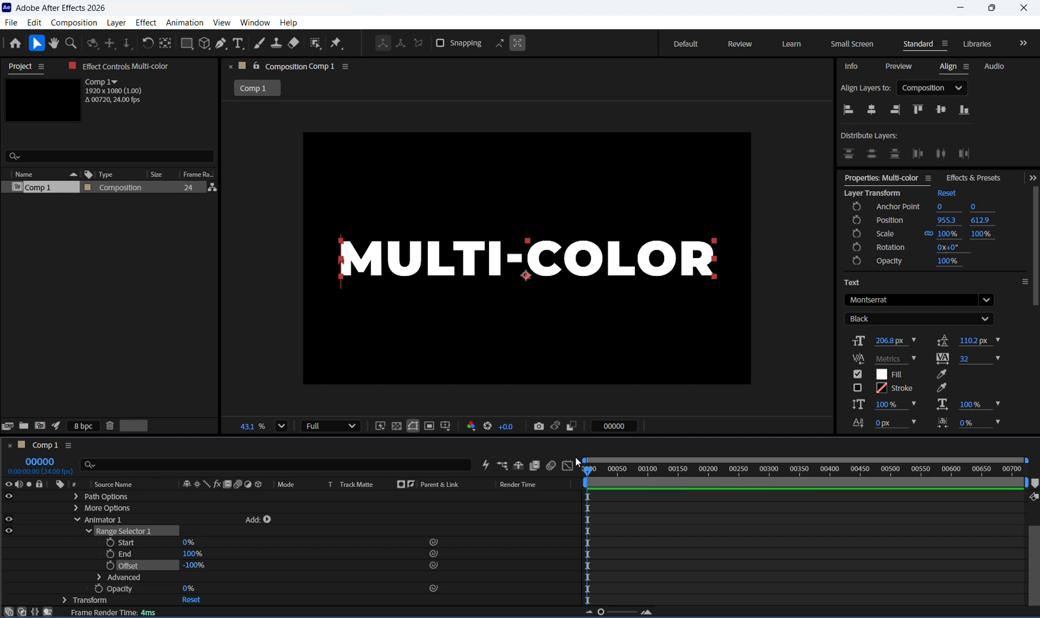
pyautogui.click(111, 565)
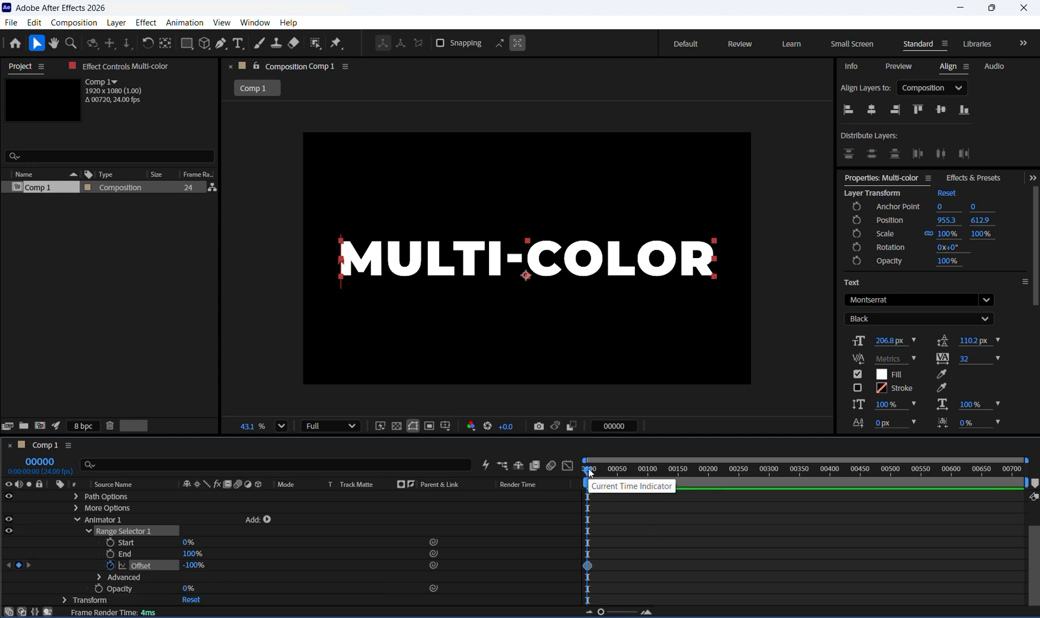
# - At frame 50, set the Range Selector Offset to 100% for the second keyframe
pyautogui.moveTo(590, 472); pyautogui.dragTo(619, 470)
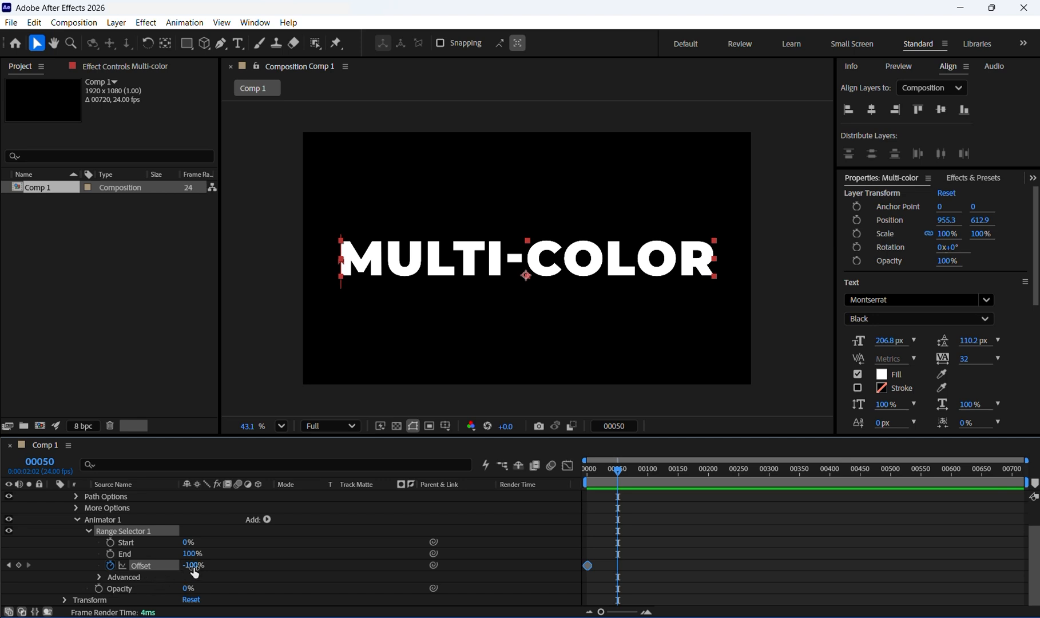
pyautogui.moveTo(193, 565); pyautogui.dragTo(549, 563)
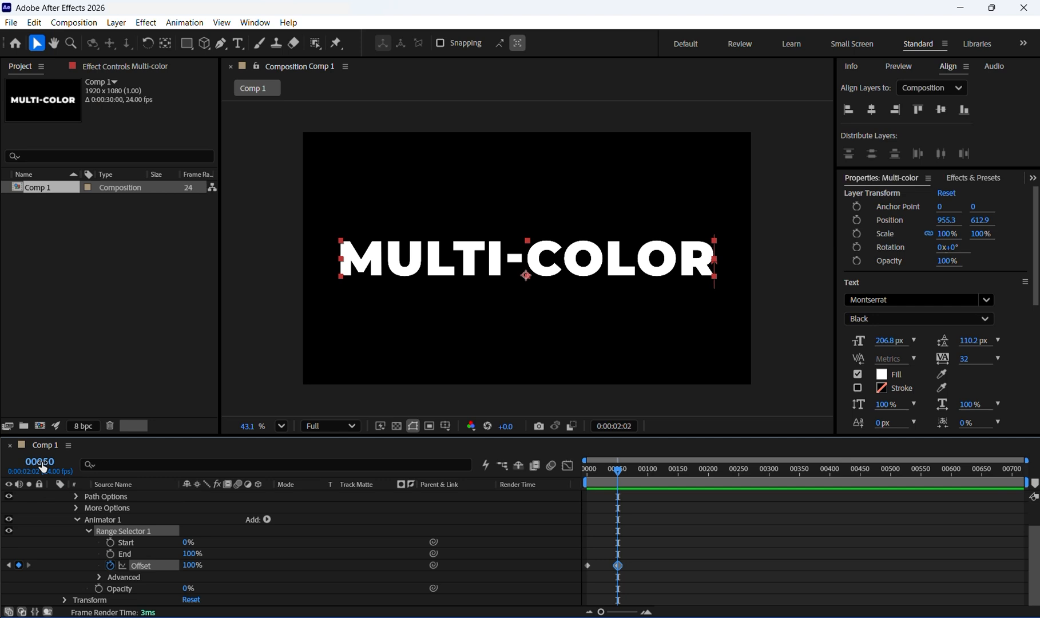
pyautogui.keyDown('ctrl'); pyautogui.click(40, 462); pyautogui.keyUp('ctrl')
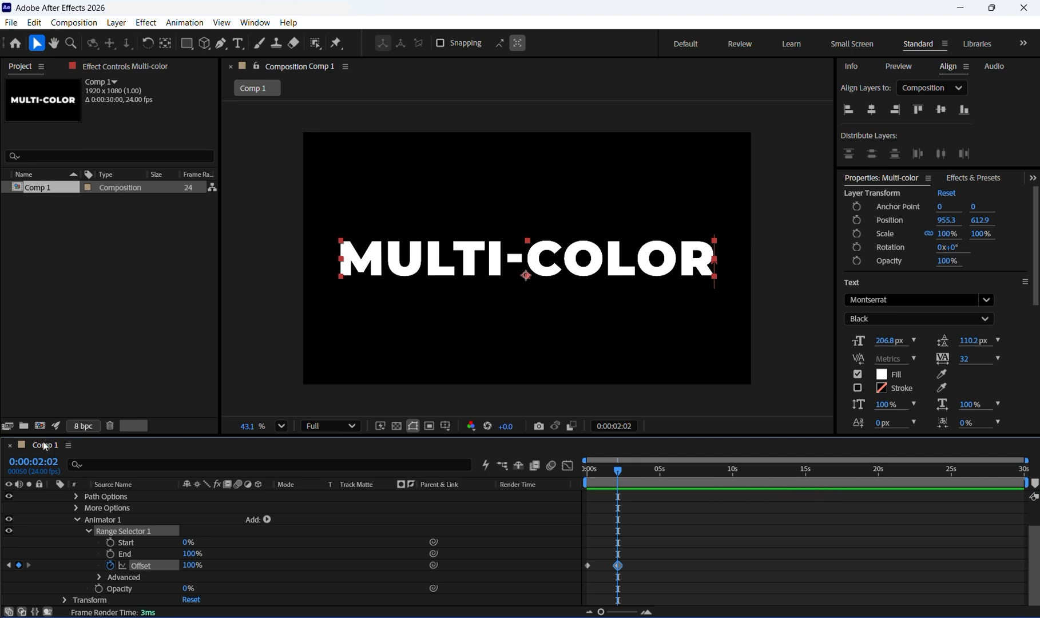
pyautogui.keyDown('ctrl'); pyautogui.click(37, 463); pyautogui.keyUp('ctrl')
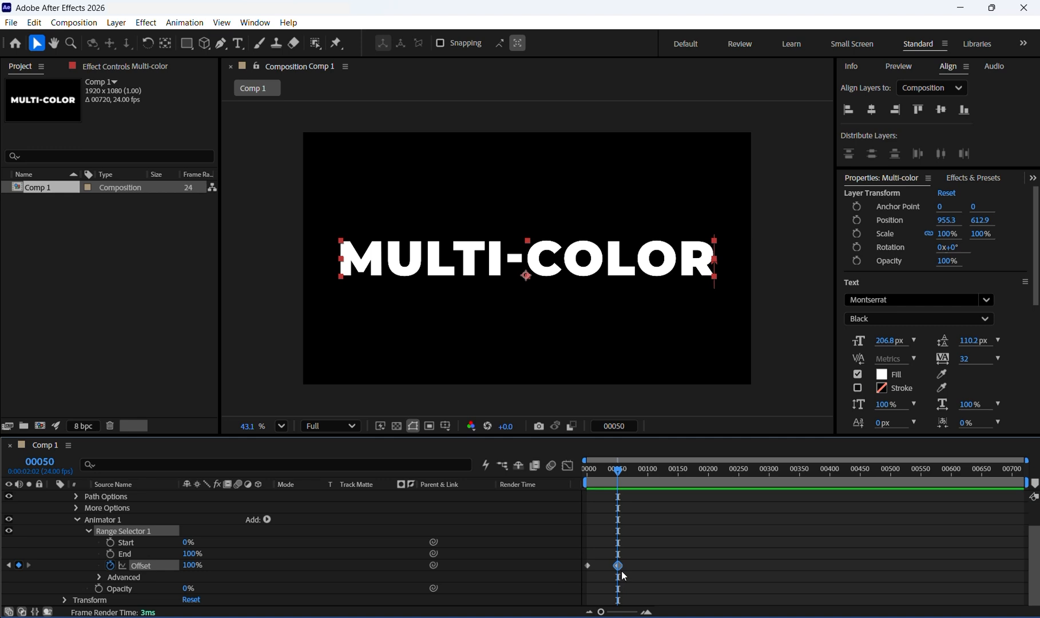
# - Preview the text reveal animation from the start of the timeline
pyautogui.moveTo(618, 470); pyautogui.dragTo(565, 476)
pyautogui.press('space')
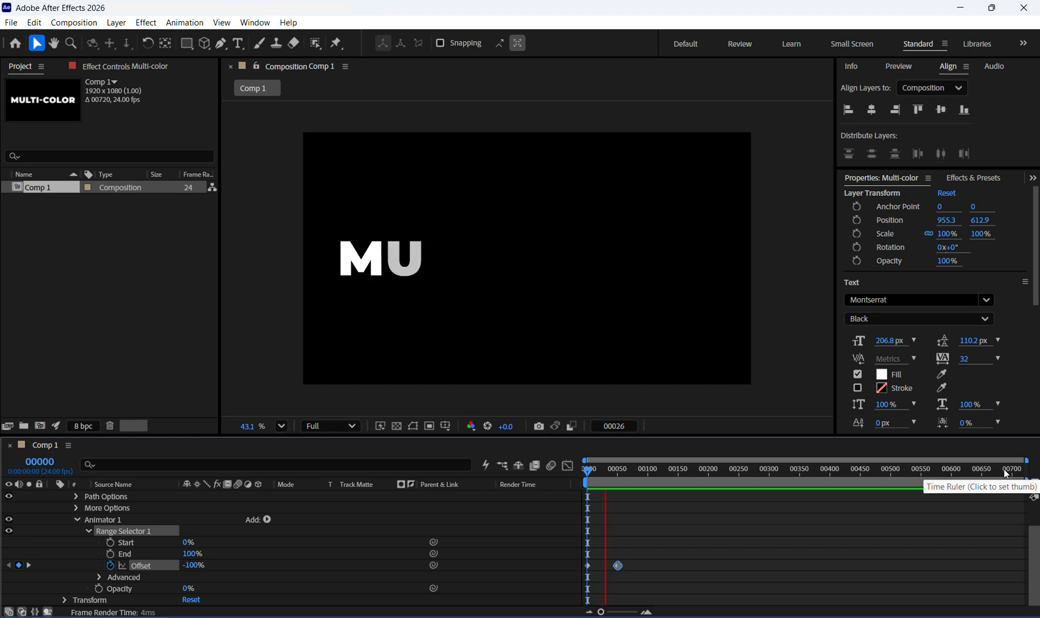
pyautogui.press('space')
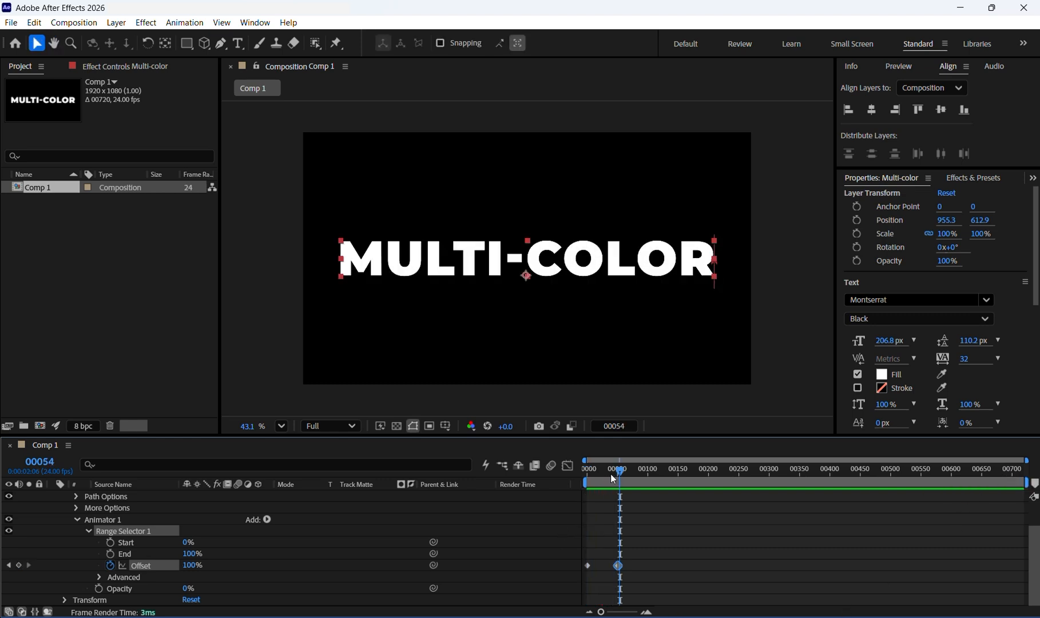
# - Under the Range Selector's Advanced options, set the Shape to Ramp Up
pyautogui.click(100, 578)
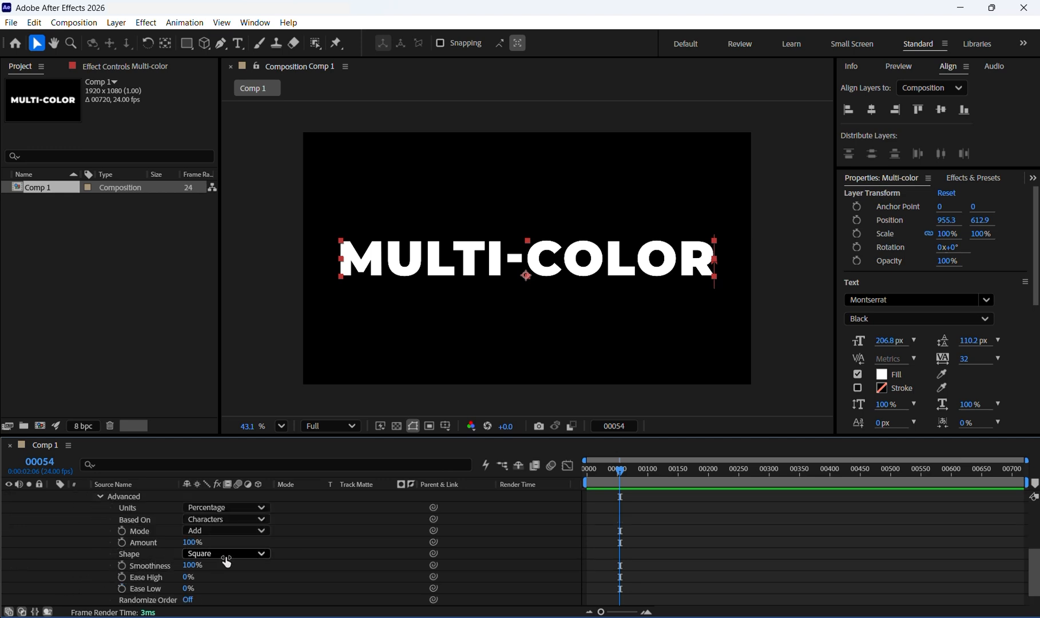
pyautogui.click(263, 556)
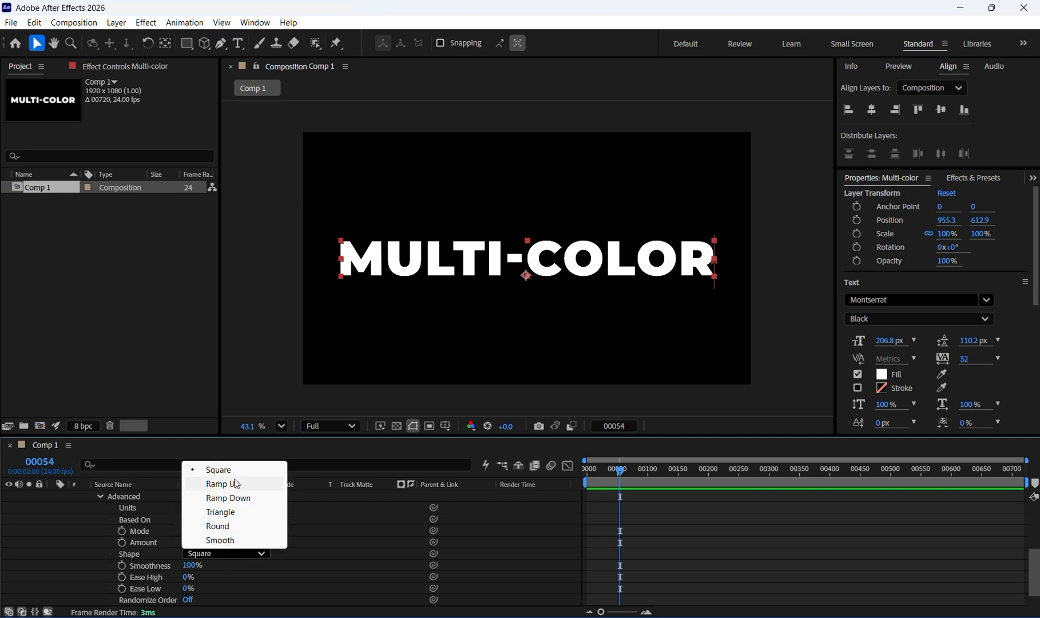
pyautogui.click(232, 482)
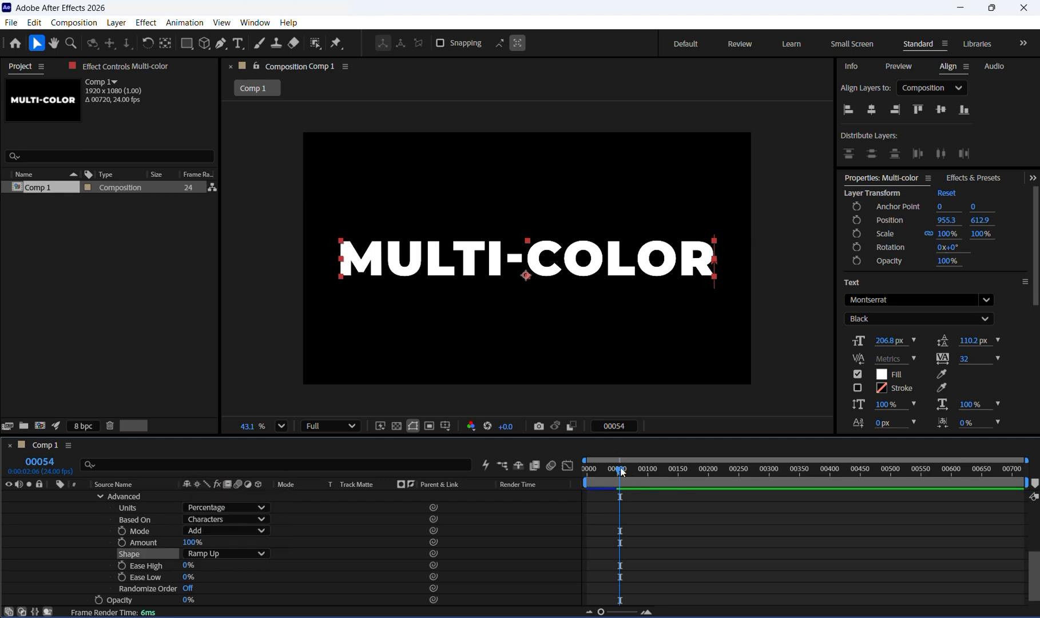
# - Preview the ramped reveal animation by scrubbing and playing the timeline
pyautogui.moveTo(621, 470); pyautogui.dragTo(518, 480)
pyautogui.press('space')
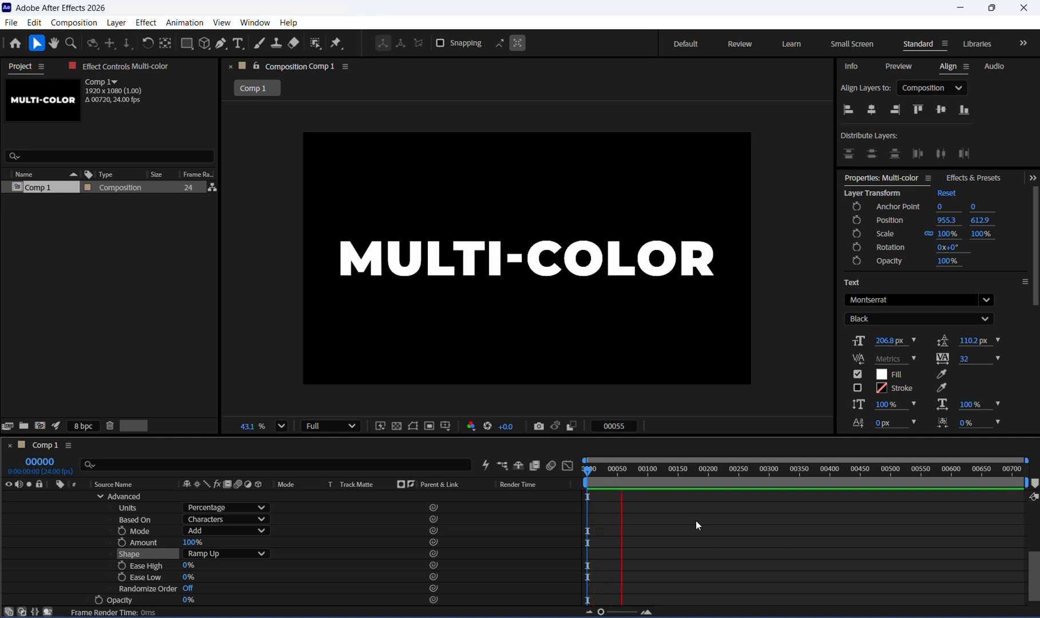
pyautogui.press('space')
pyautogui.moveTo(633, 468); pyautogui.dragTo(546, 484)
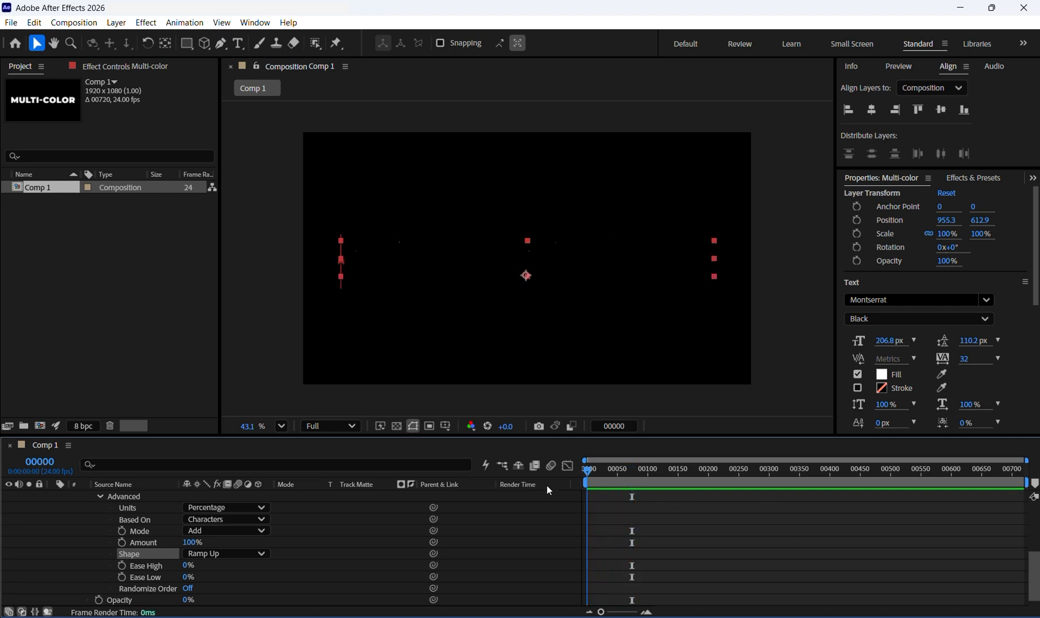
pyautogui.press('space')
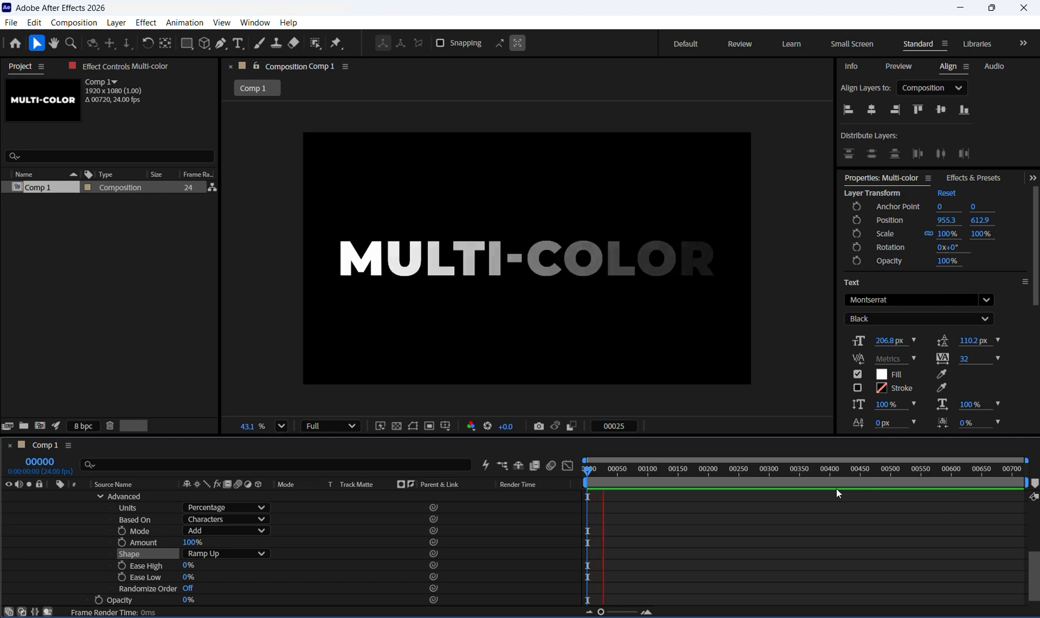
pyautogui.press('space')
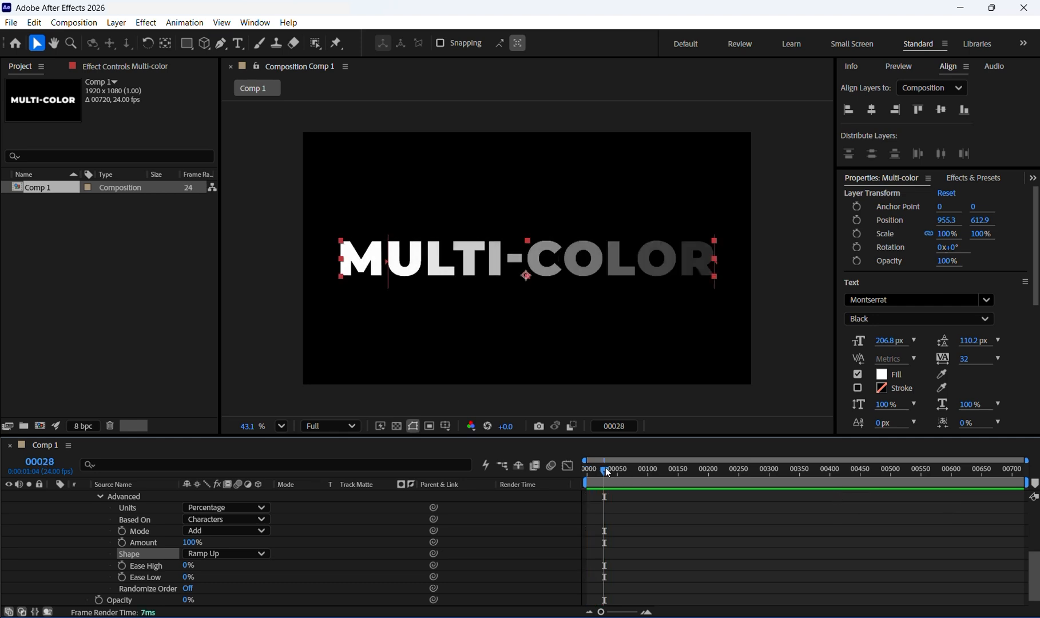
pyautogui.moveTo(608, 473)
pyautogui.mouseDown()
pyautogui.moveTo(633, 473)
pyautogui.moveTo(621, 477)
pyautogui.mouseUp()
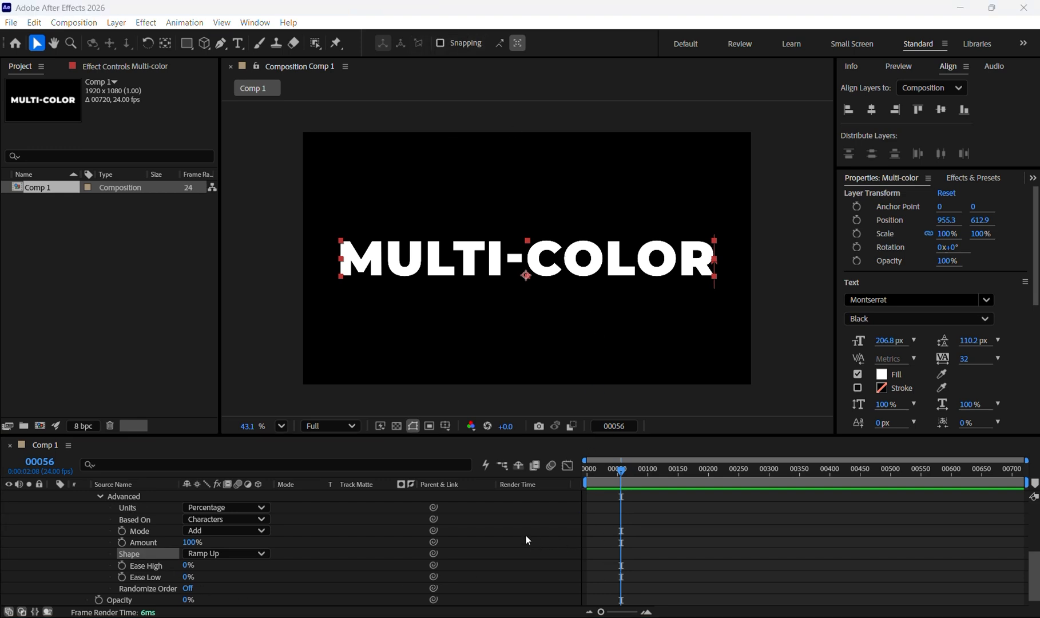
# - Select the Multi-color text layer in the timeline
pyautogui.scroll(5, 178, 571)
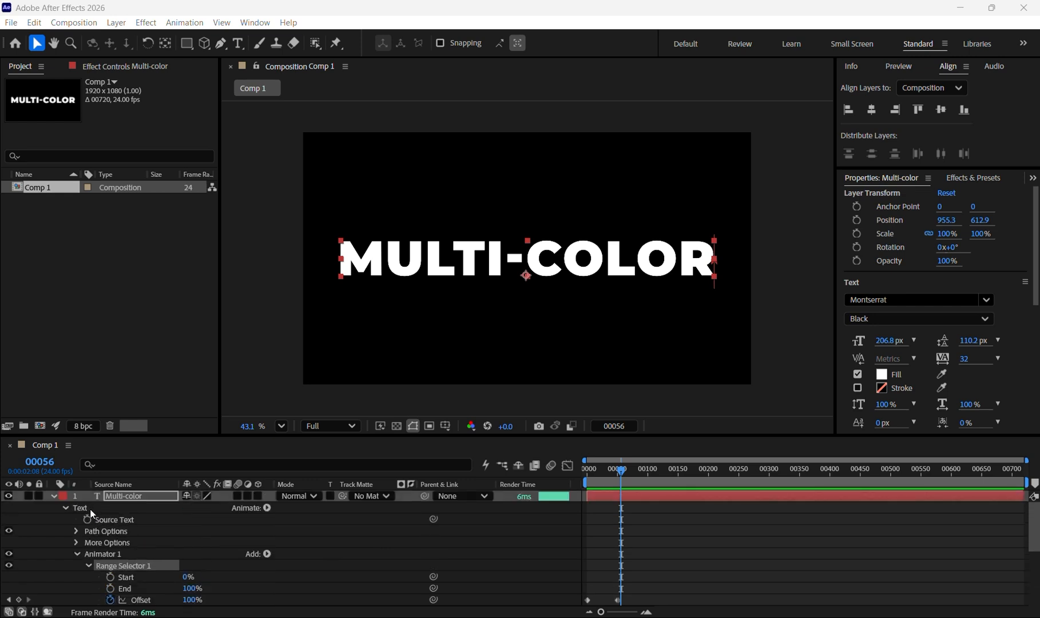
pyautogui.click(138, 495)
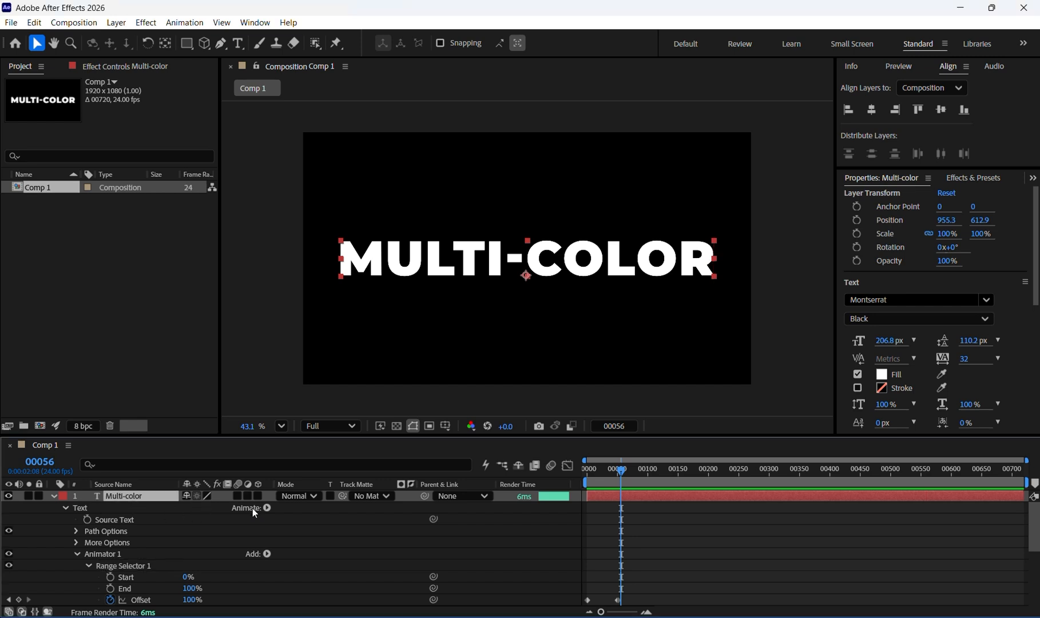
# - Add a Fill Color RGB animator to the text and set its color to yellow FFF100
pyautogui.click(267, 508)
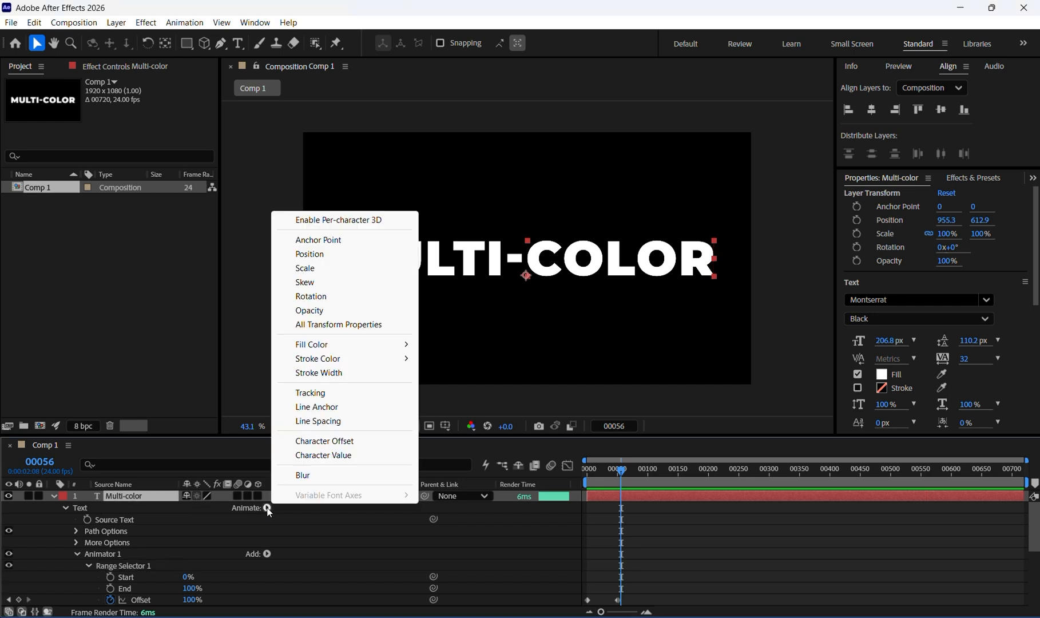
pyautogui.moveTo(377, 342)
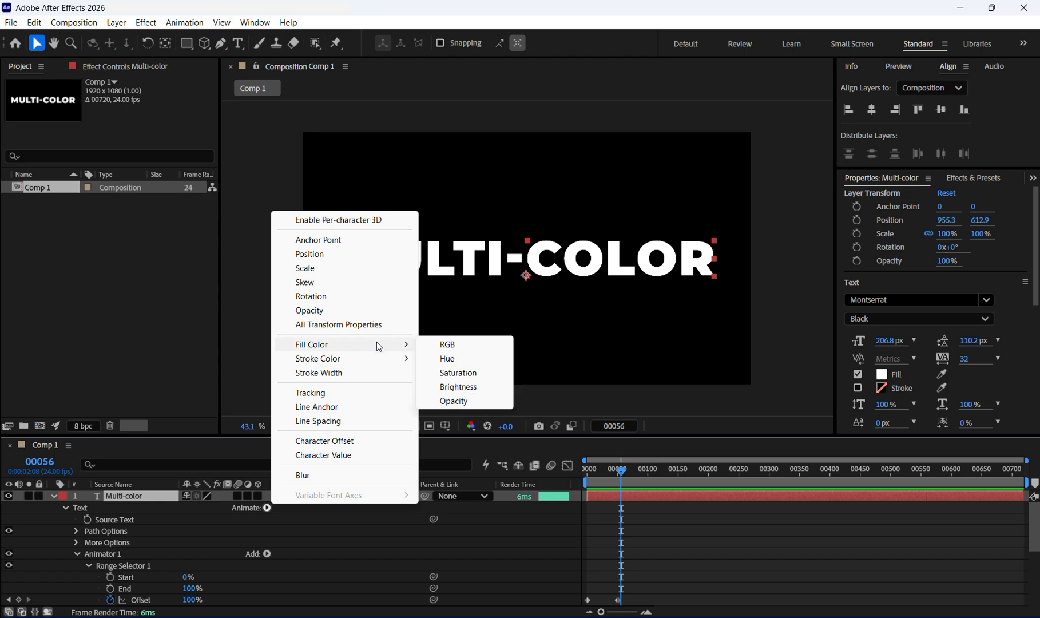
pyautogui.click(461, 345)
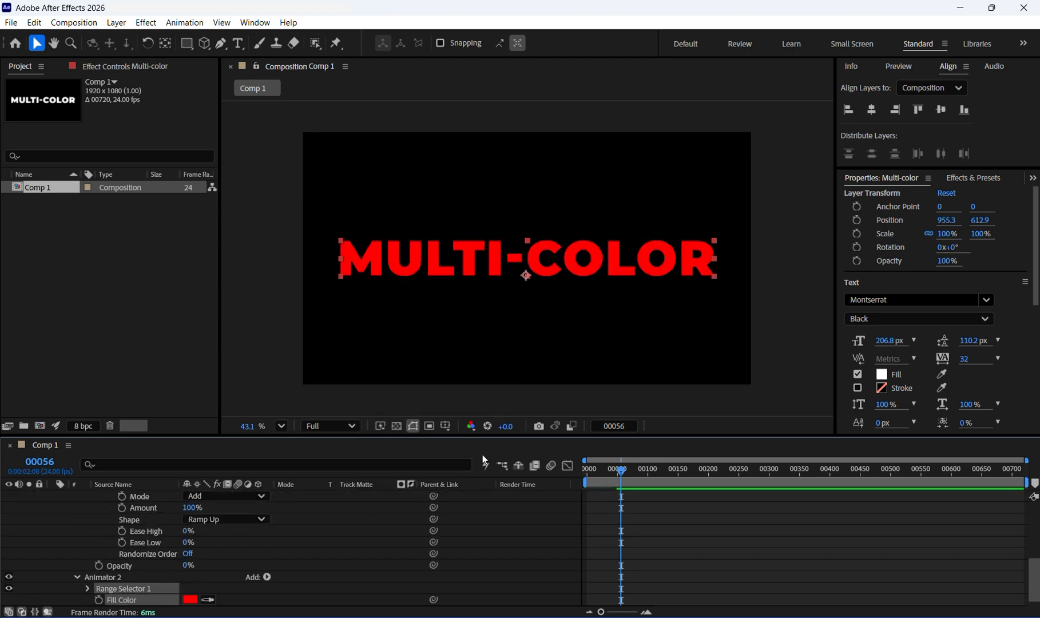
pyautogui.click(190, 601)
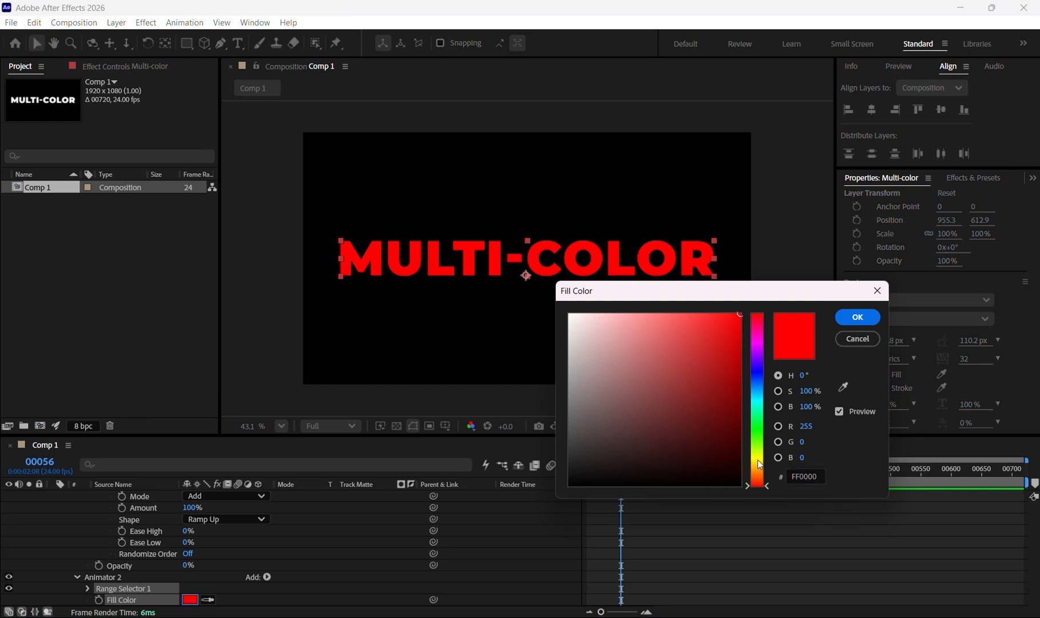
pyautogui.click(758, 459)
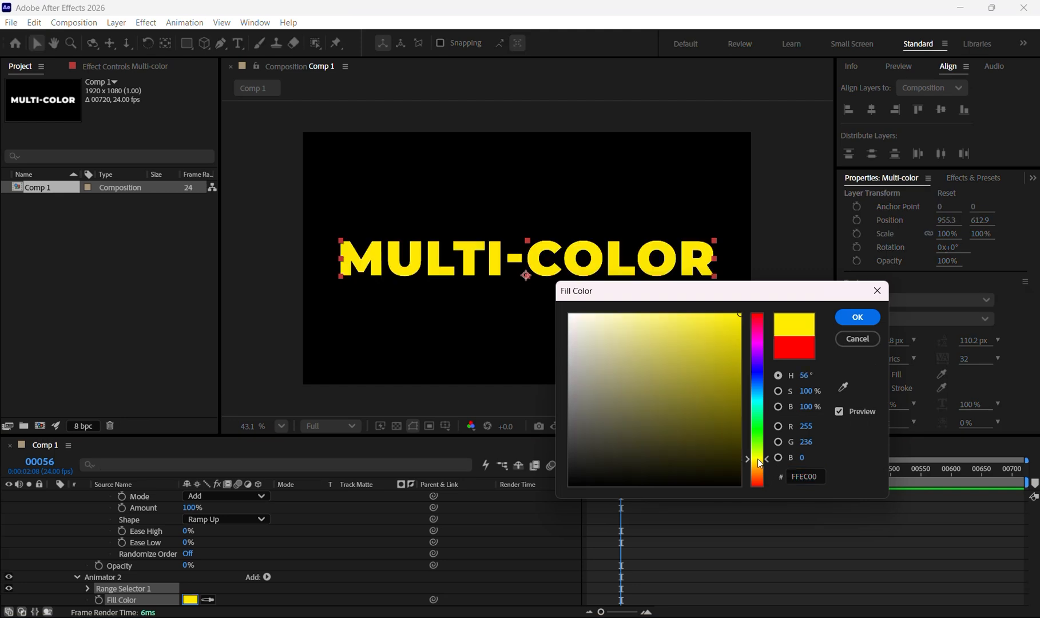
pyautogui.click(859, 317)
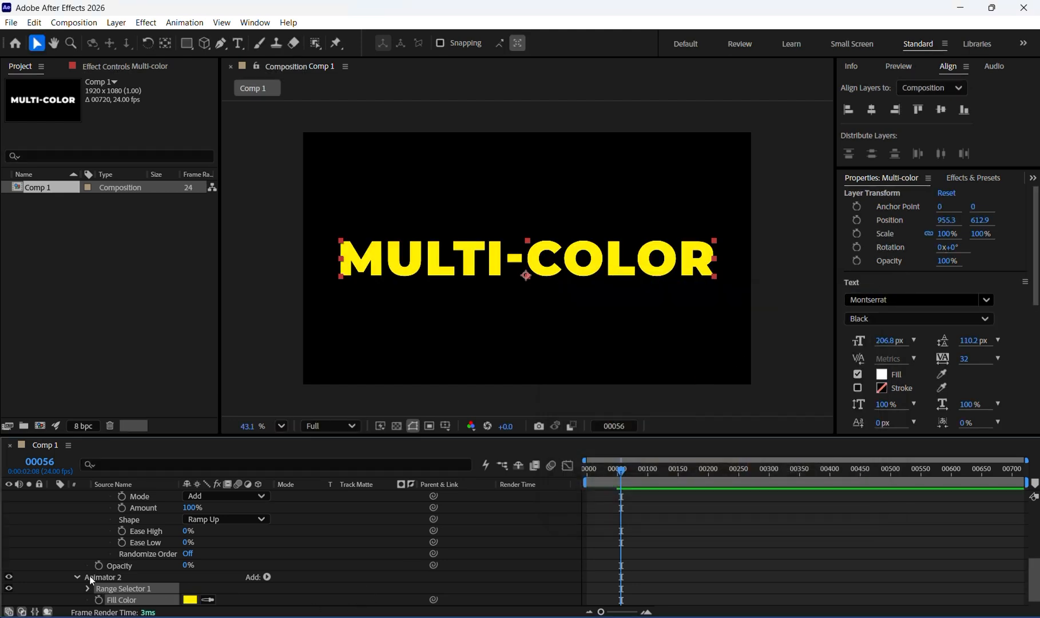
# - Keyframe Animator 2's Range Selector Offset from -100% at about frame 11 to 100% at about frame 51
pyautogui.scroll(2, 97, 573)
pyautogui.scroll(3, 100, 567)
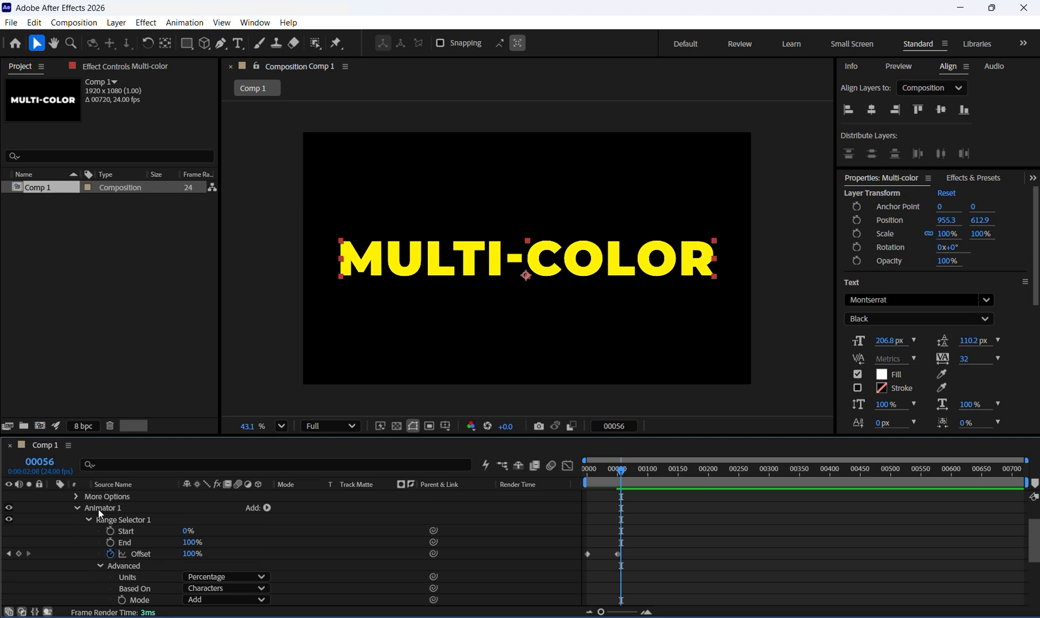
pyautogui.click(77, 508)
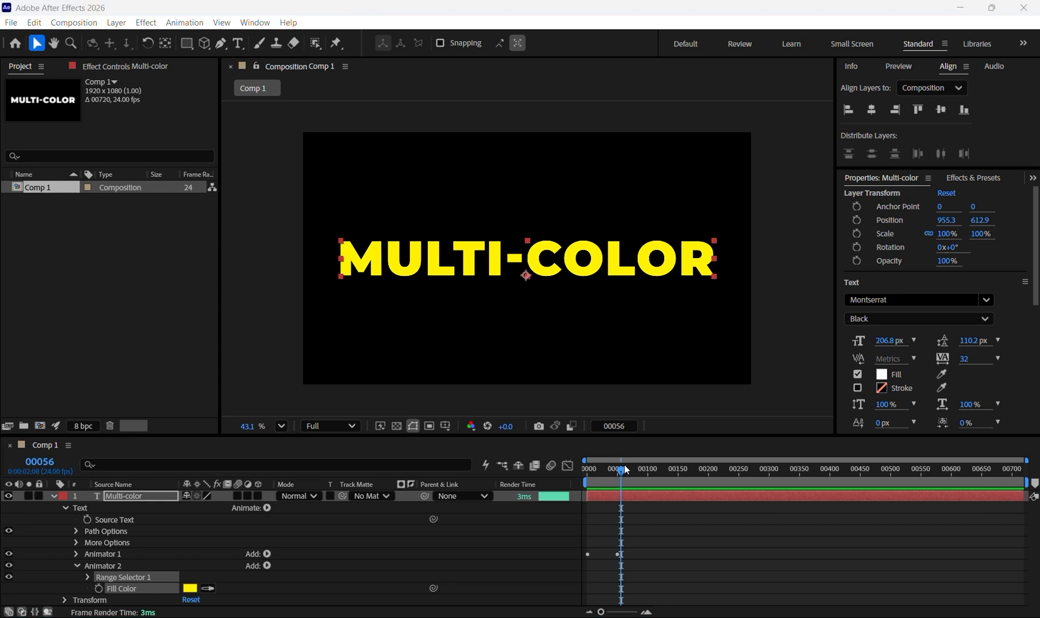
pyautogui.moveTo(625, 469); pyautogui.dragTo(598, 468)
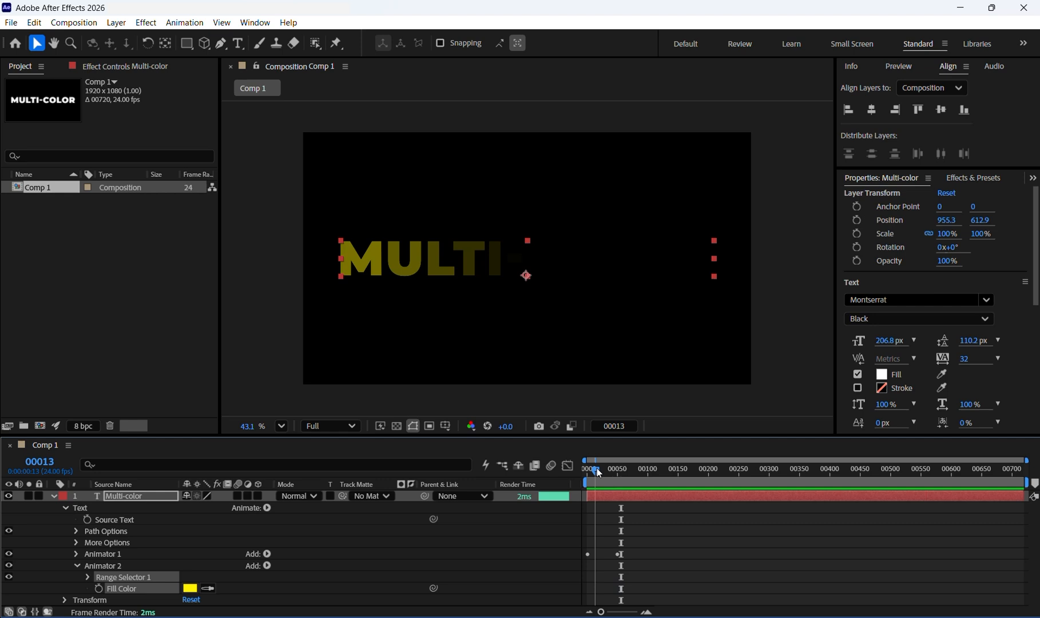
pyautogui.moveTo(599, 473); pyautogui.dragTo(597, 471)
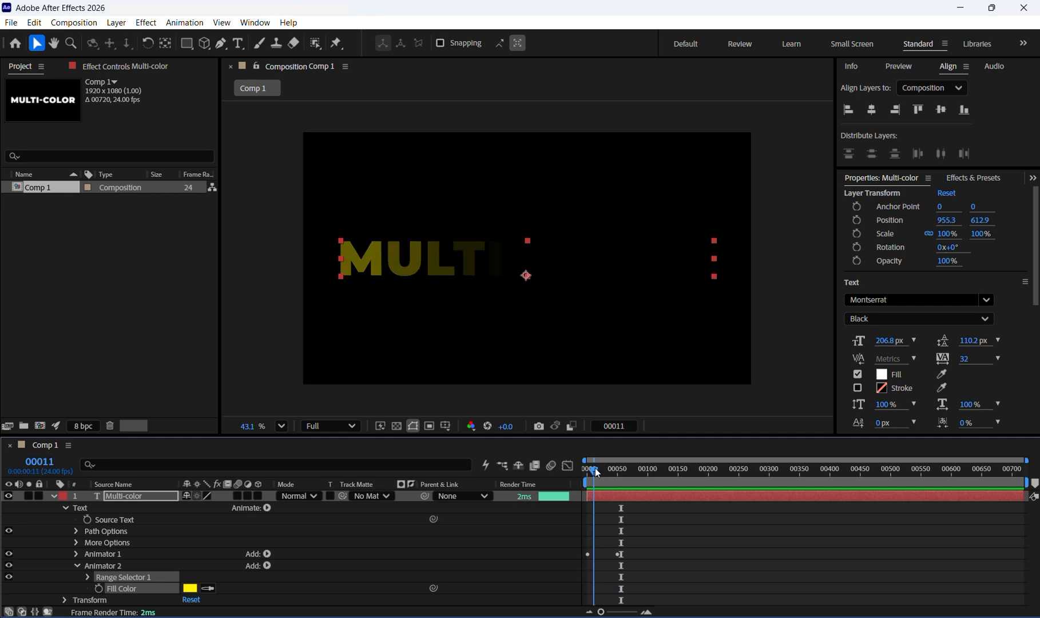
pyautogui.click(87, 577)
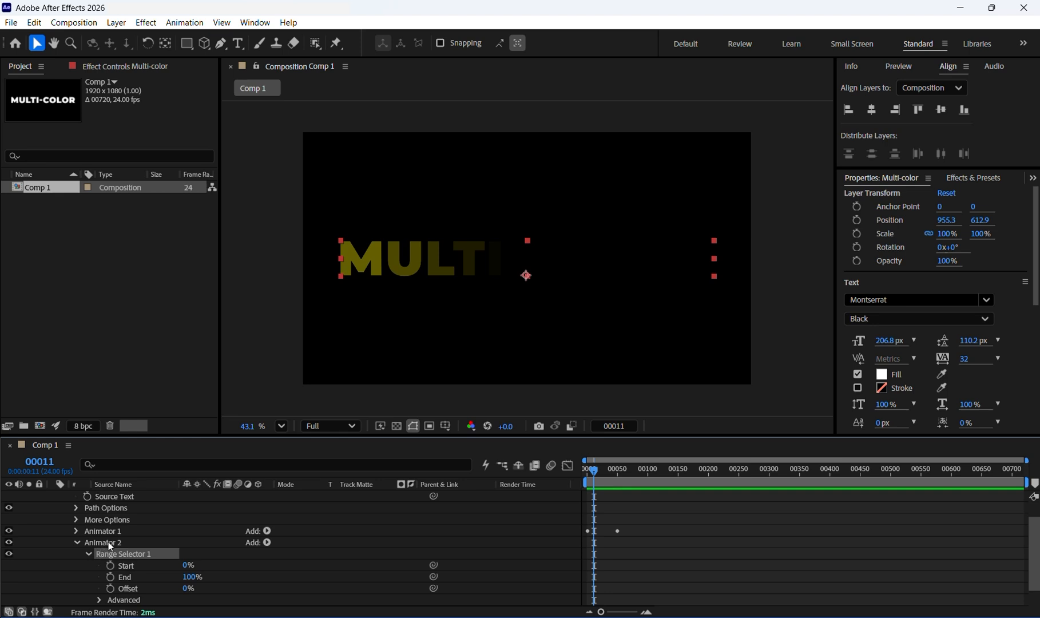
pyautogui.scroll(-1, 149, 561)
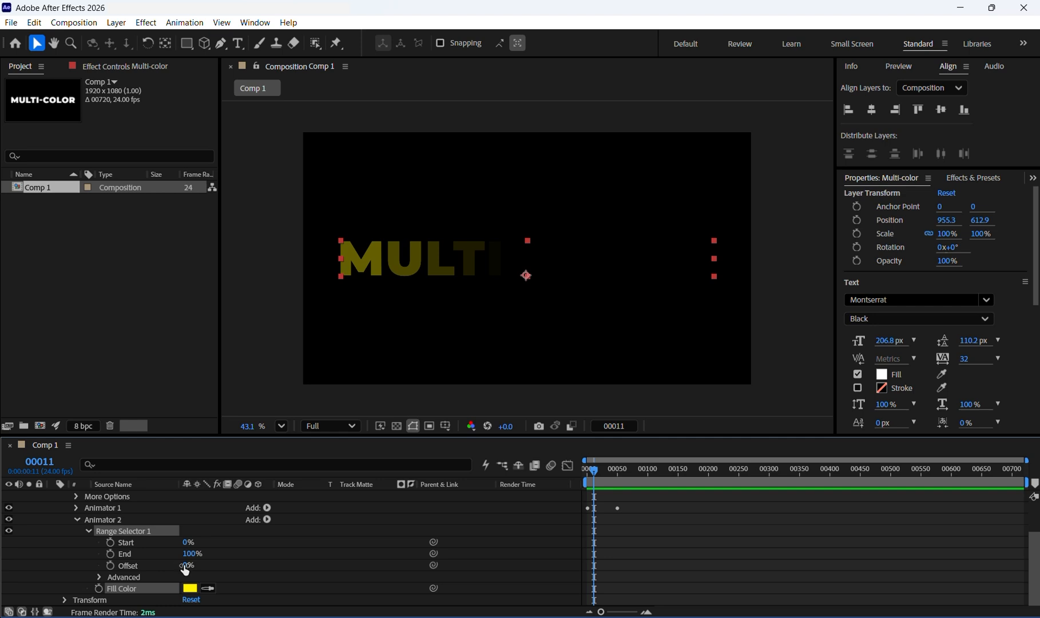
pyautogui.moveTo(185, 569); pyautogui.dragTo(70, 586)
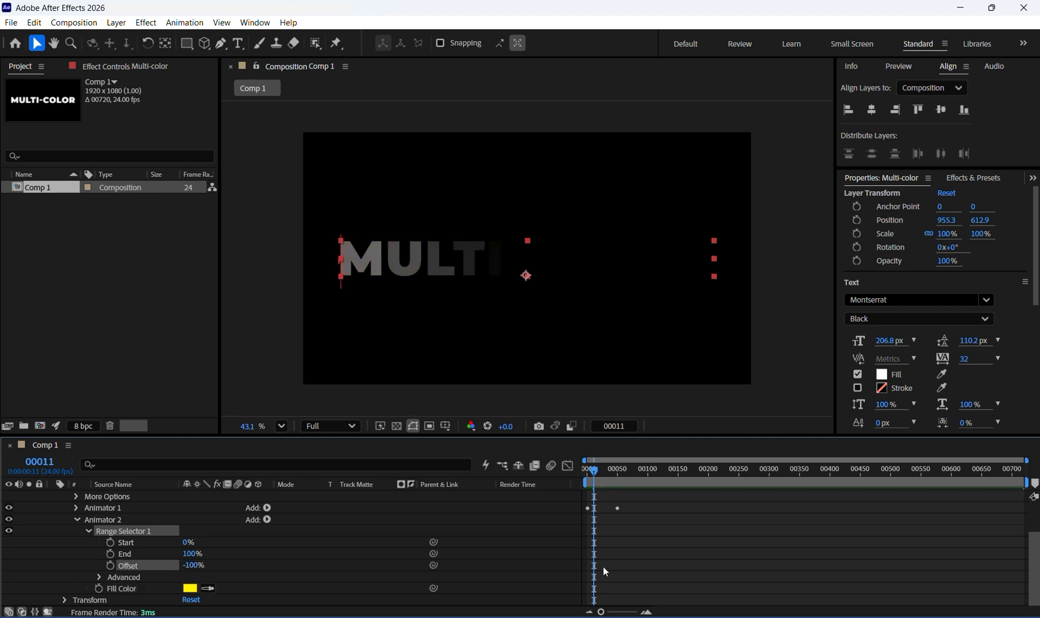
pyautogui.click(110, 565)
pyautogui.moveTo(593, 470); pyautogui.dragTo(624, 470)
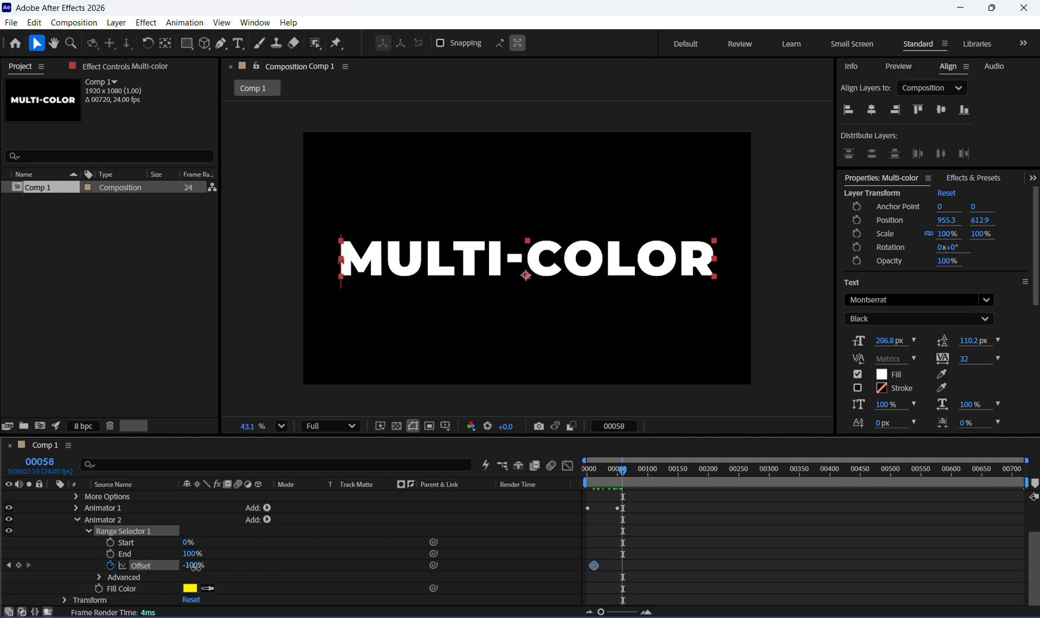
pyautogui.moveTo(194, 565); pyautogui.dragTo(309, 566)
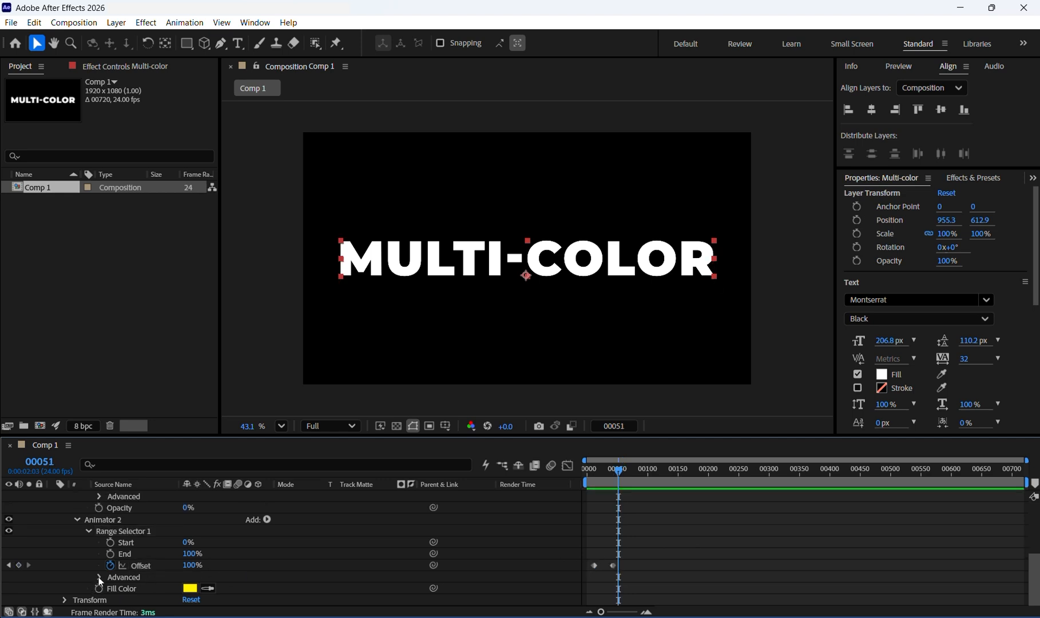
# - Under Animator 2's Range Selector Advanced options, set the Shape to Ramp Up
pyautogui.click(99, 577)
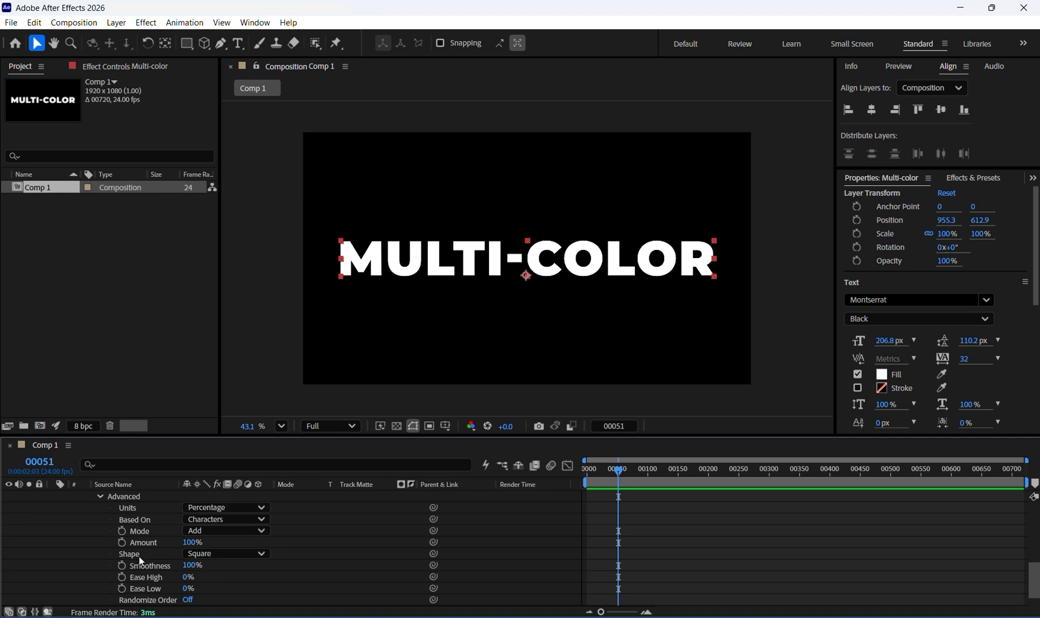
pyautogui.click(244, 553)
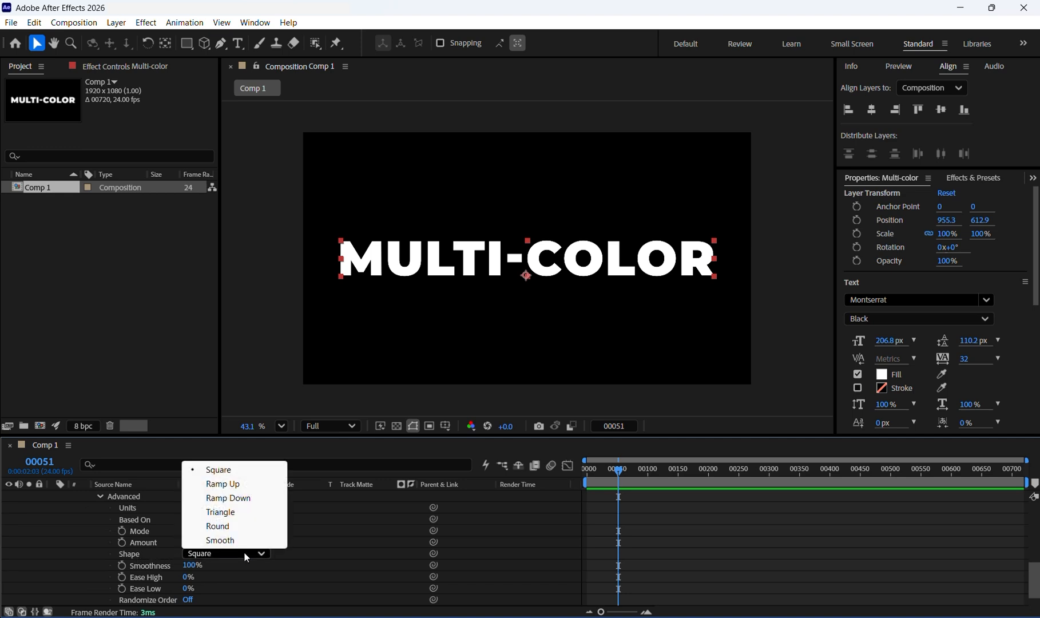
pyautogui.click(231, 484)
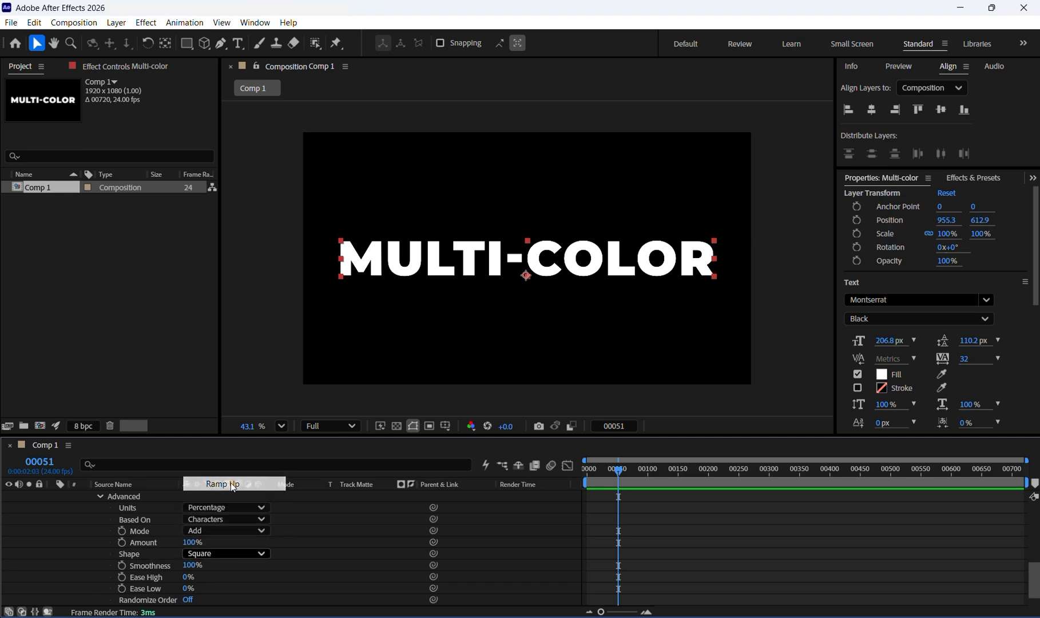
# - Preview the two-color reveal animation by scrubbing and playing the timeline from the start
pyautogui.moveTo(618, 469); pyautogui.dragTo(555, 468)
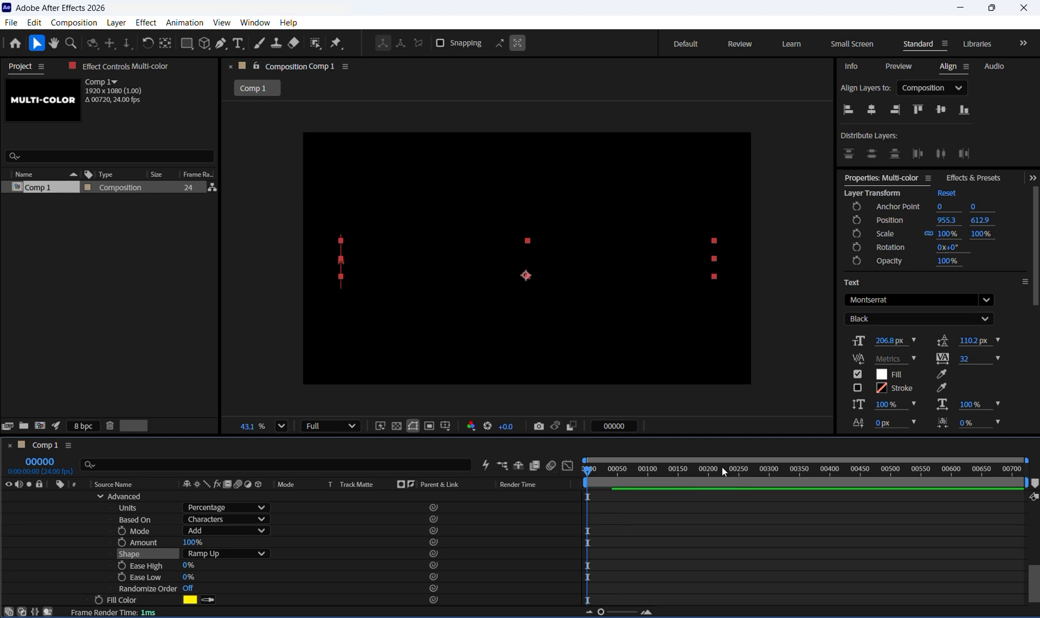
pyautogui.press('space')
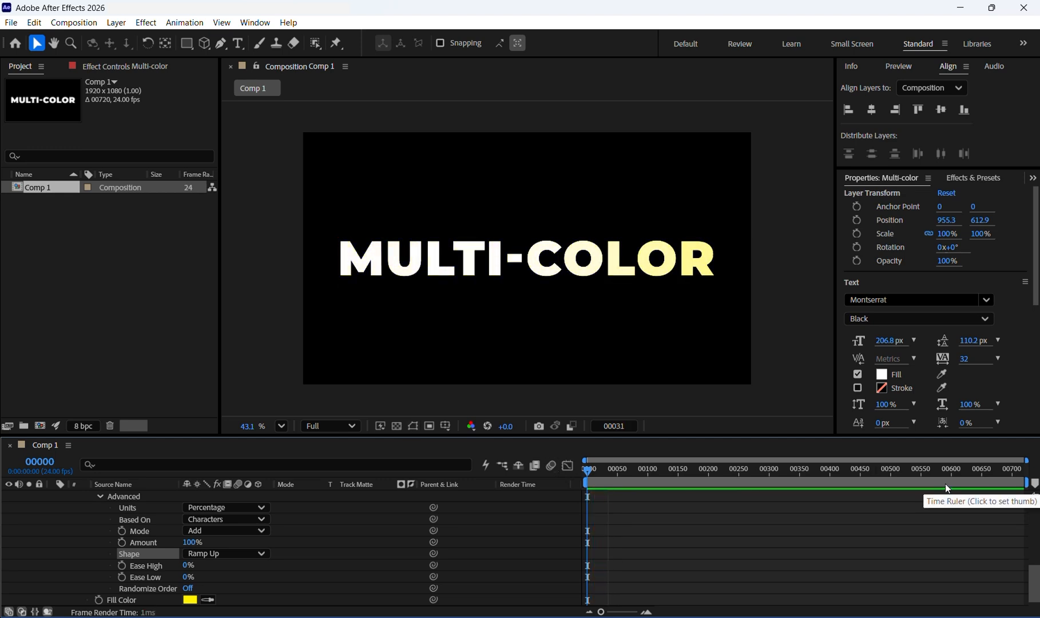
pyautogui.press('space')
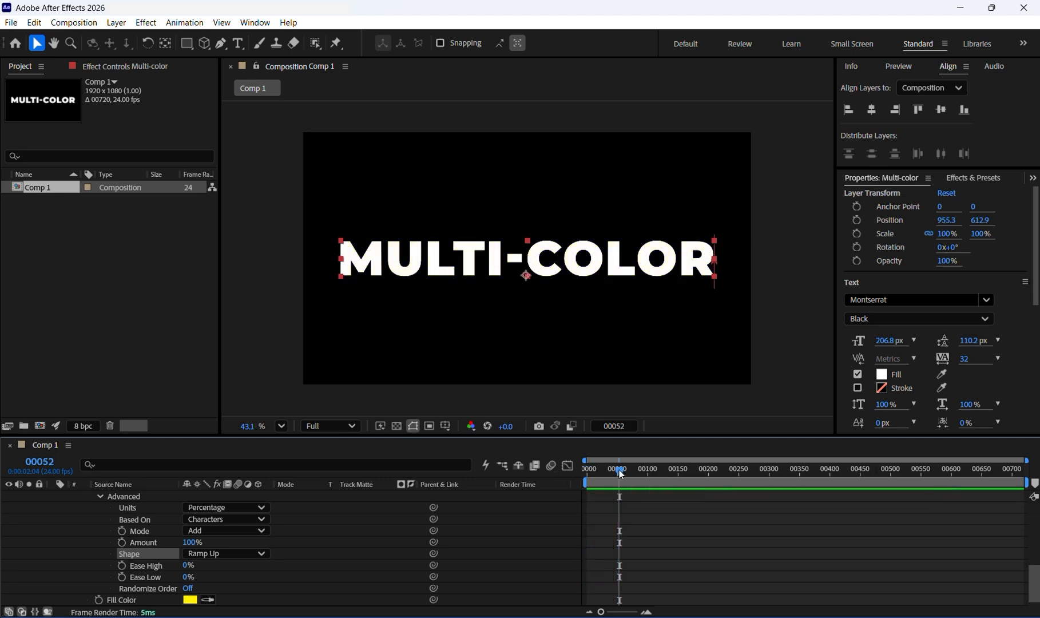
pyautogui.moveTo(619, 470); pyautogui.dragTo(588, 470)
pyautogui.press('space')
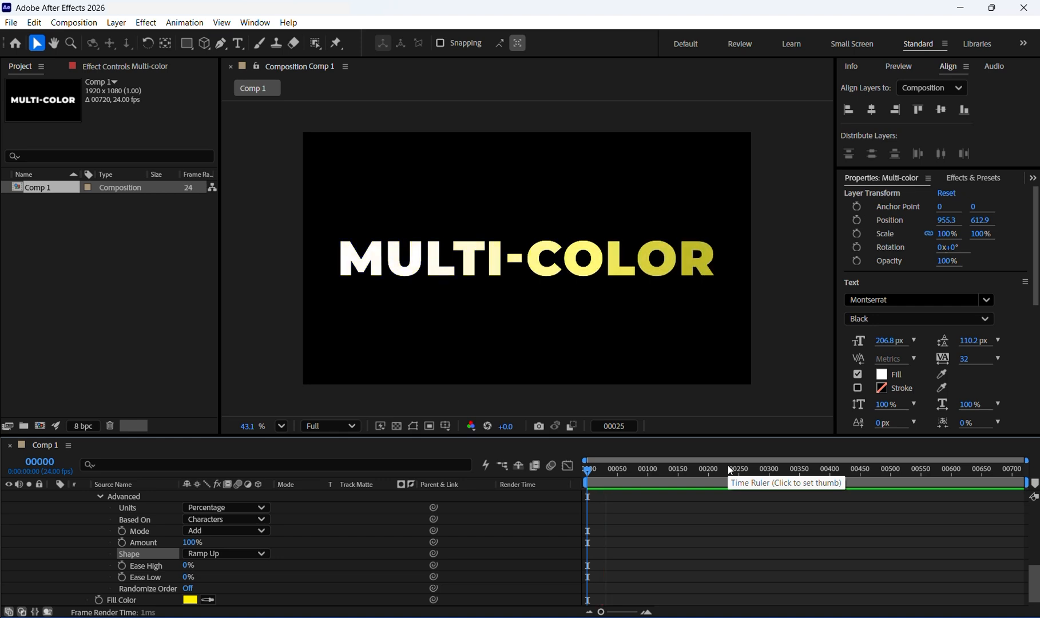
pyautogui.press('space')
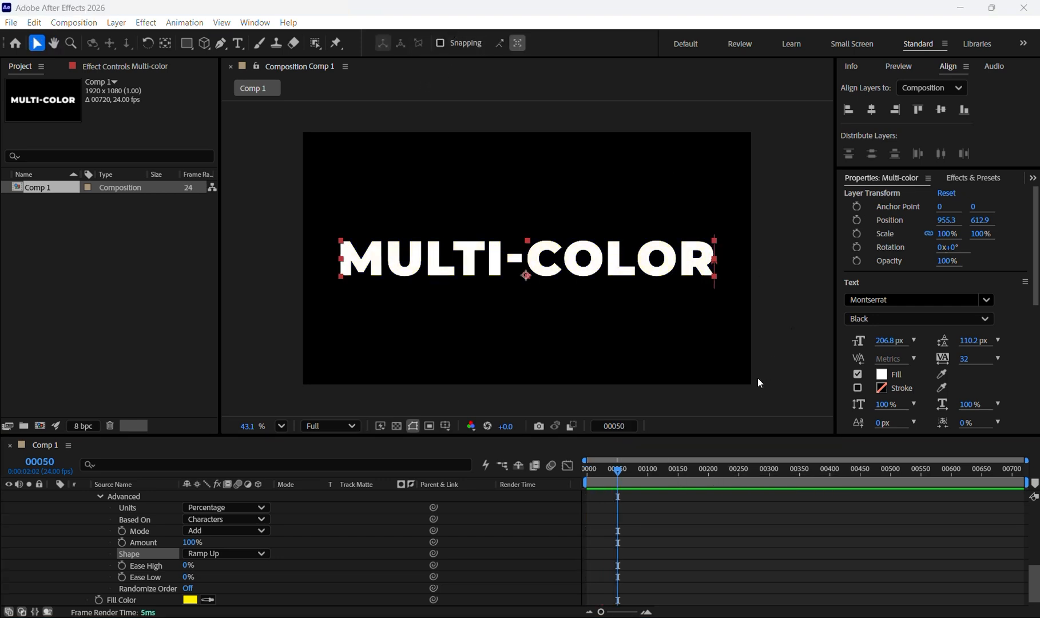
pyautogui.click(588, 470)
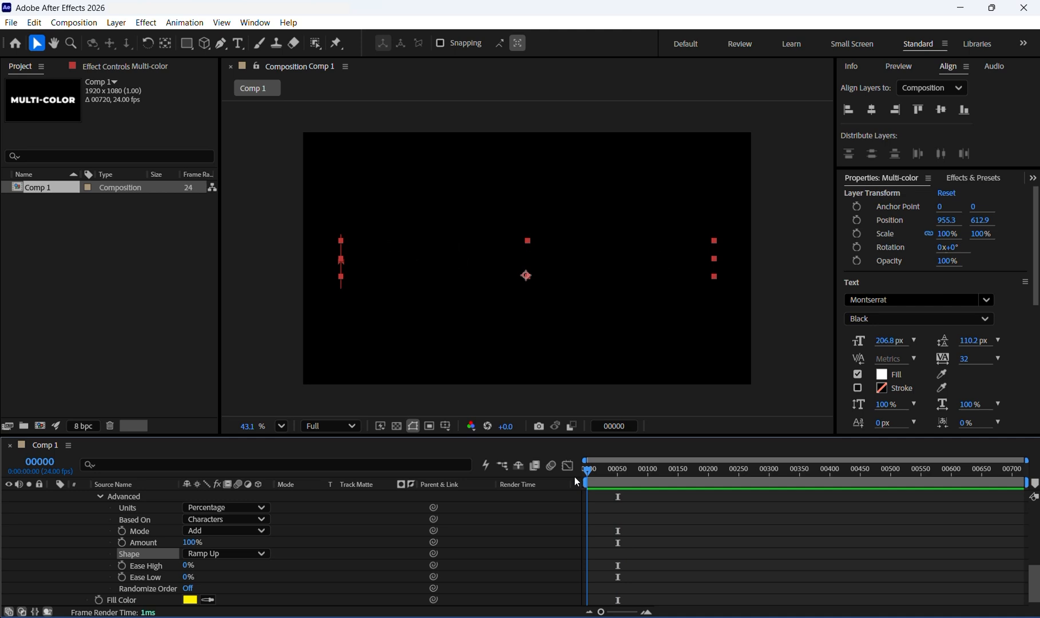
pyautogui.press('space')
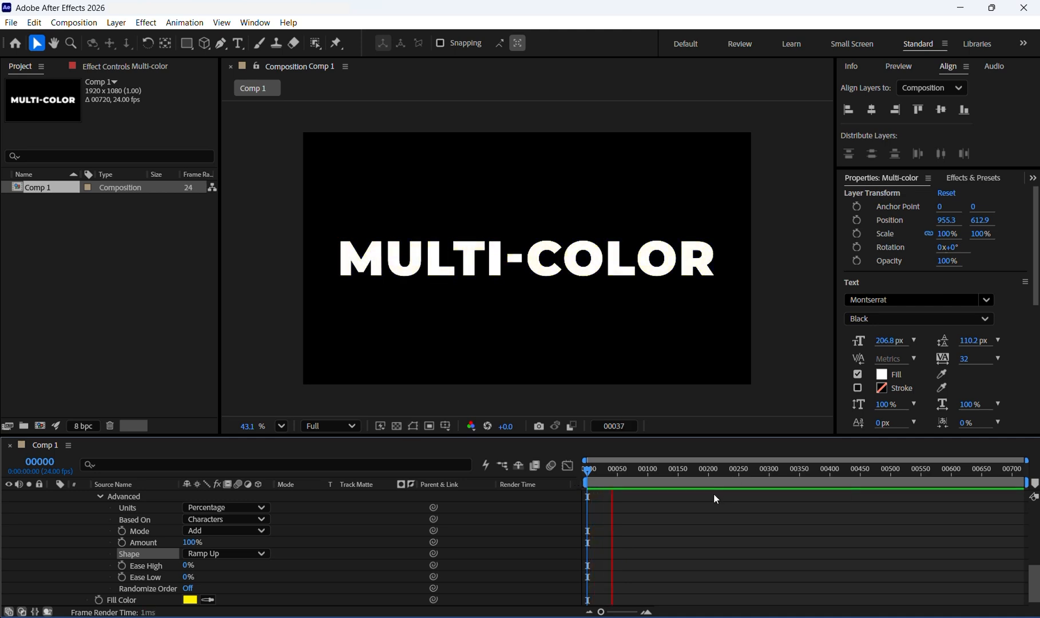
pyautogui.press('space')
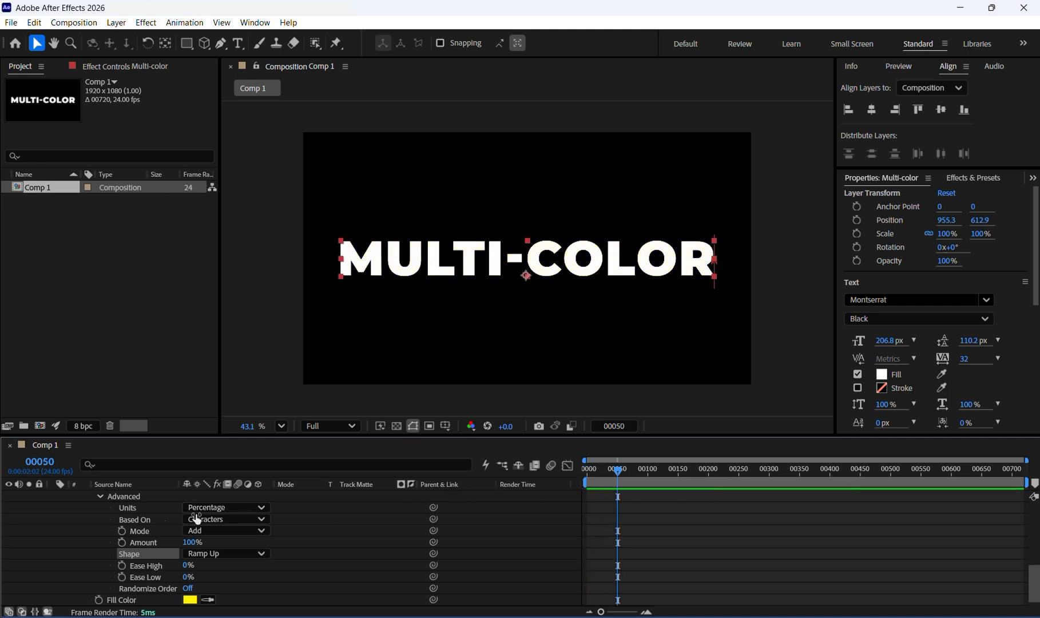
# - Collapse both animators and review the layer's Offset keyframes near the start of the timeline
pyautogui.scroll(3, 96, 511)
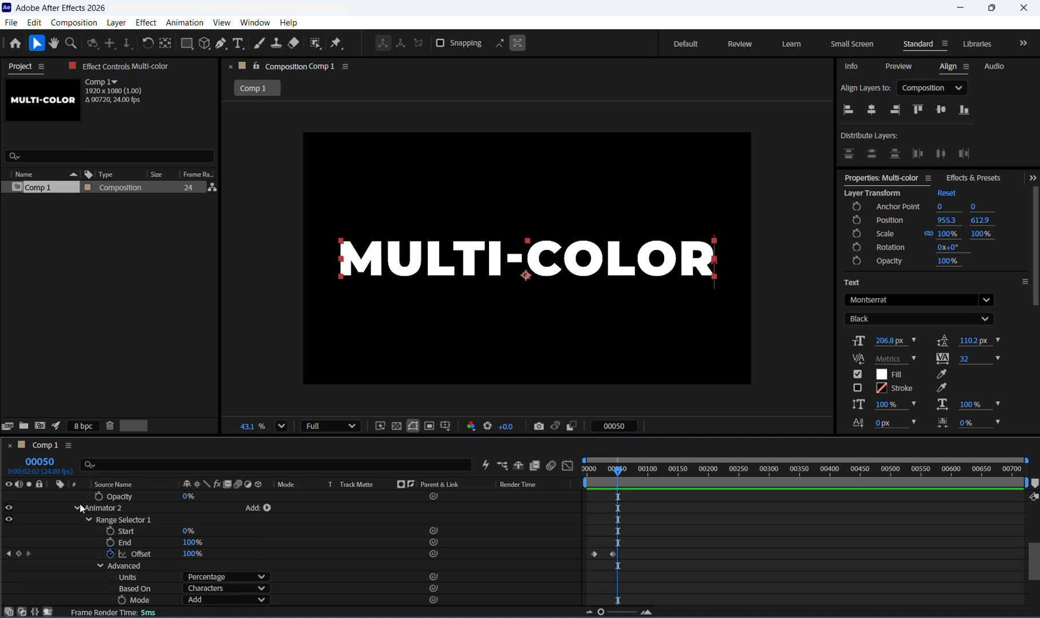
pyautogui.click(79, 507)
pyautogui.scroll(2, 77, 518)
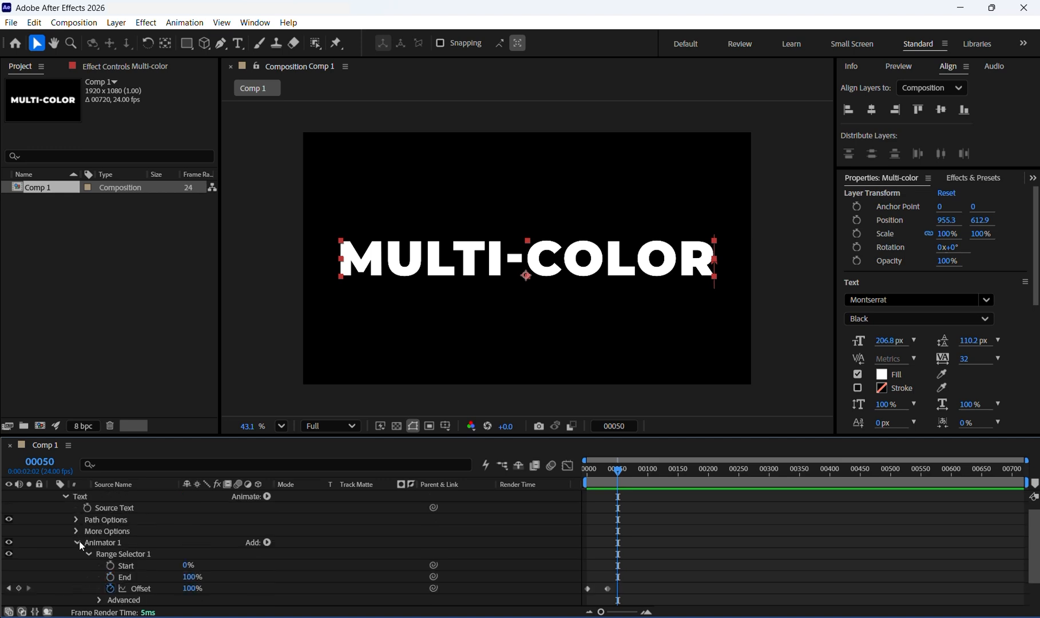
pyautogui.click(78, 542)
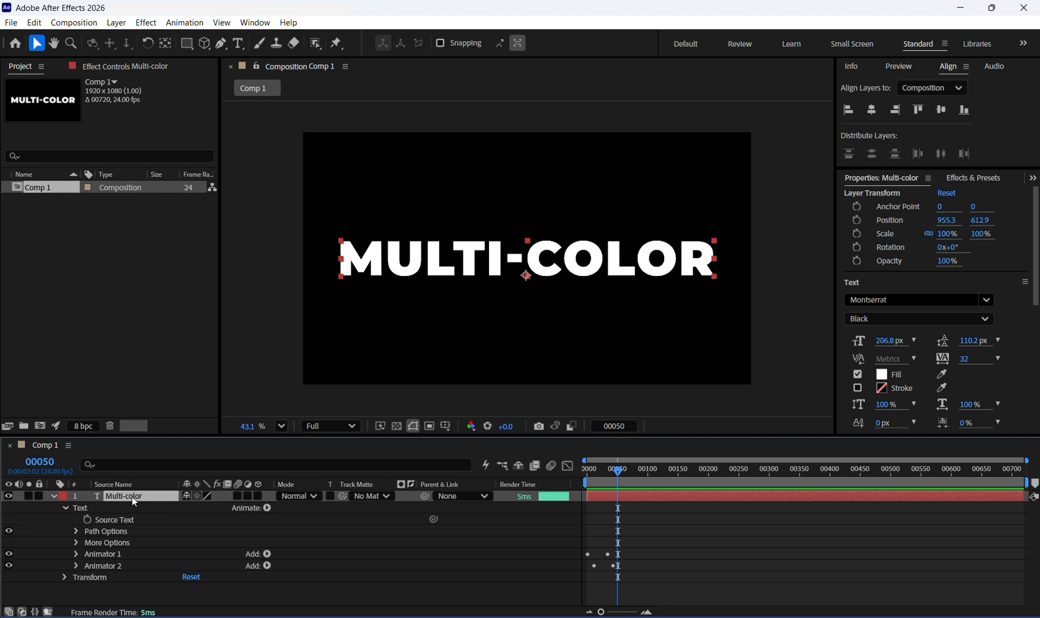
pyautogui.press('s')
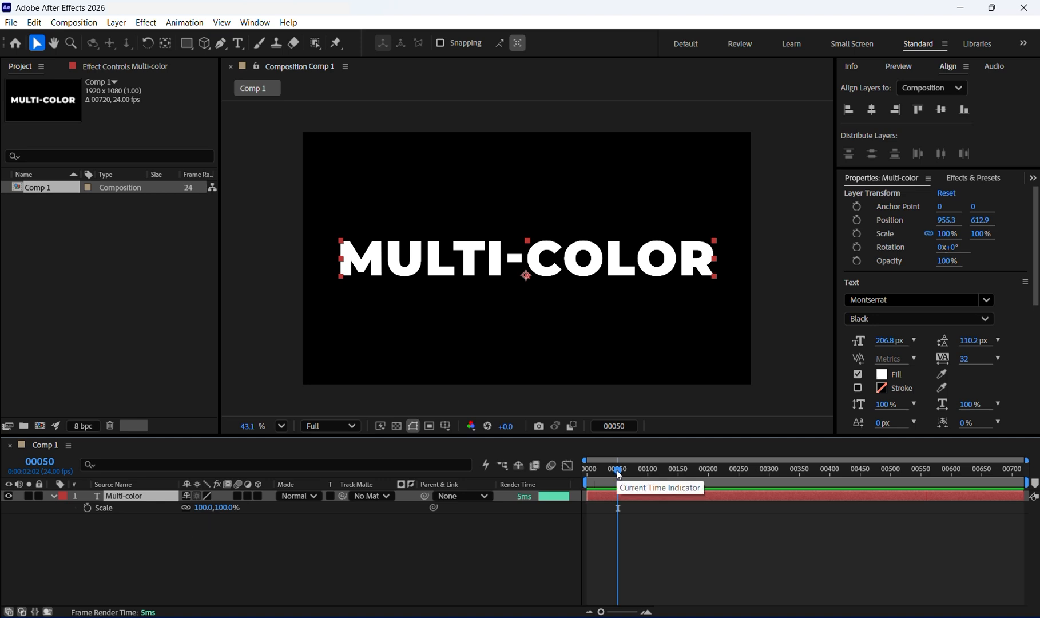
pyautogui.press('u')
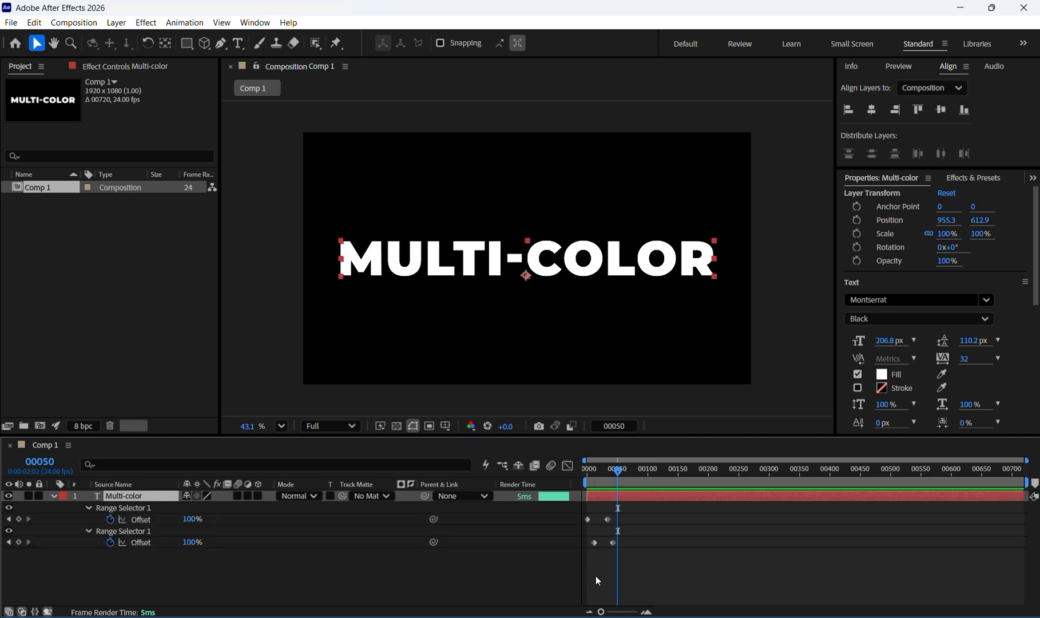
pyautogui.moveTo(615, 469); pyautogui.dragTo(593, 466)
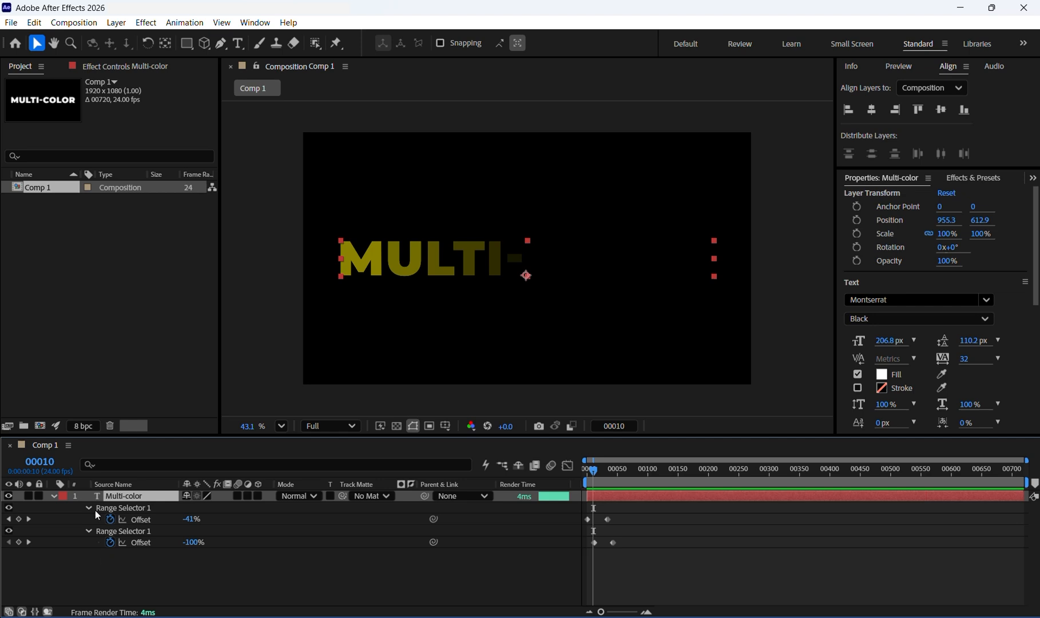
# - Keyframe the text layer's Scale at 100% around frame 10 and 67% around frame 46
pyautogui.press('s')
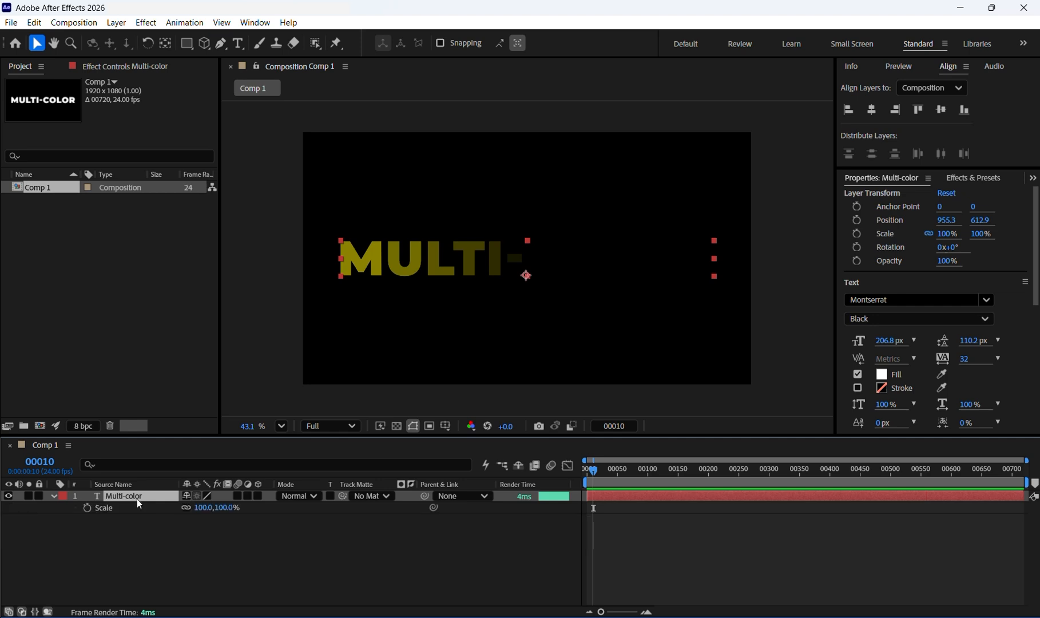
pyautogui.click(87, 508)
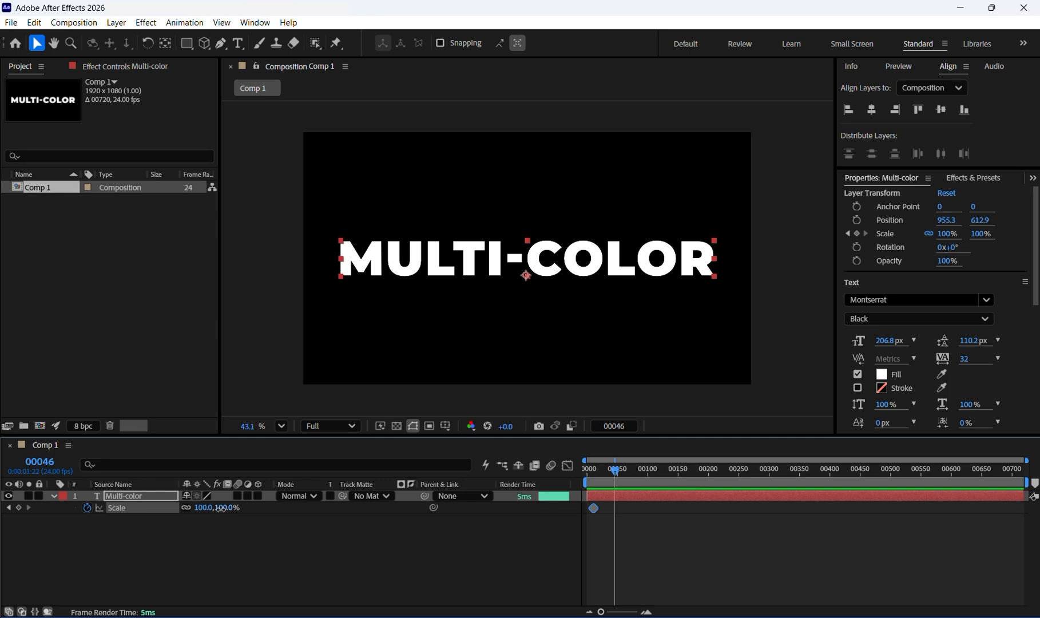
pyautogui.moveTo(221, 508); pyautogui.dragTo(200, 510)
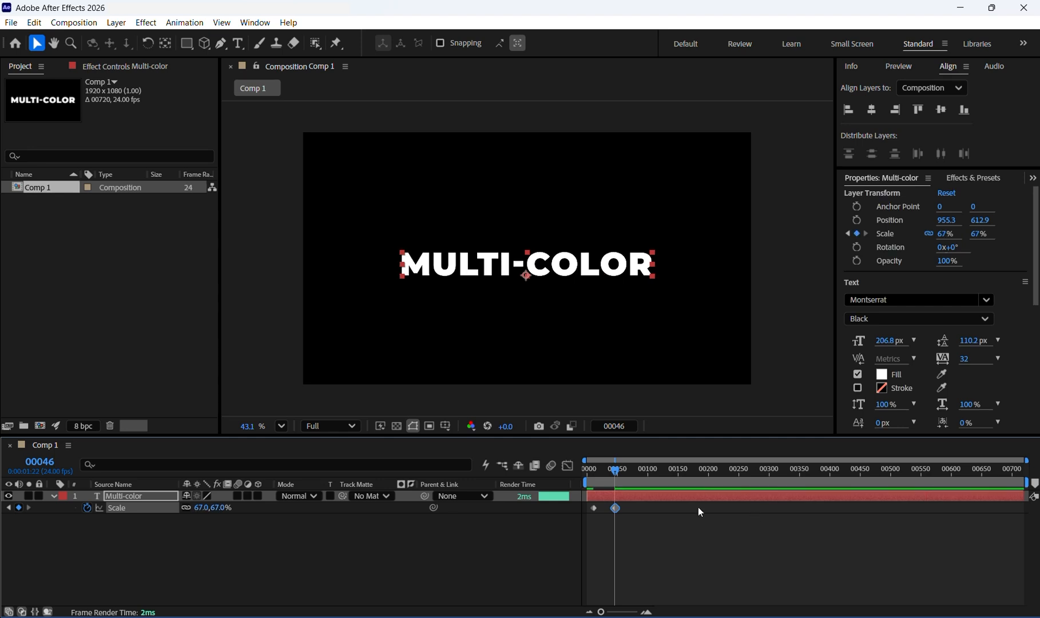
# - Preview the scale animation by playing the timeline from the start
pyautogui.moveTo(617, 470); pyautogui.dragTo(502, 485)
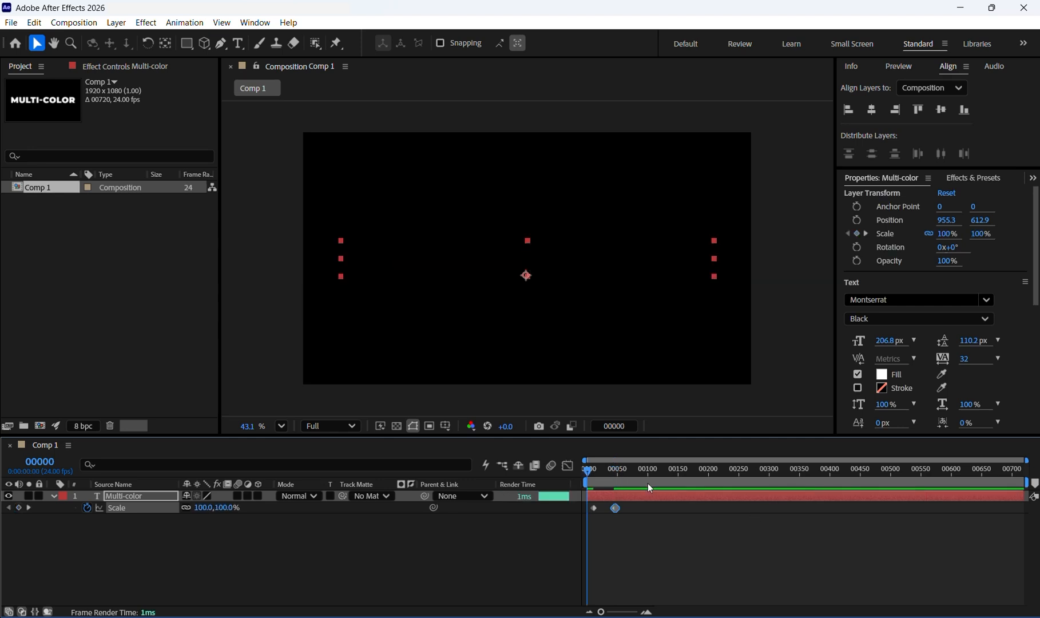
pyautogui.press('space')
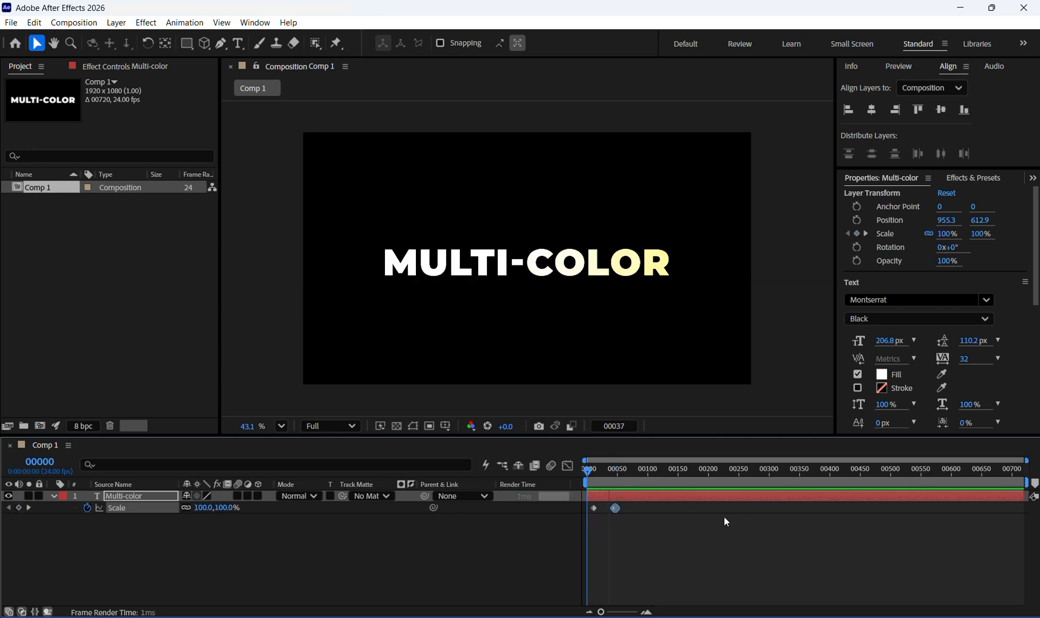
pyautogui.press('space')
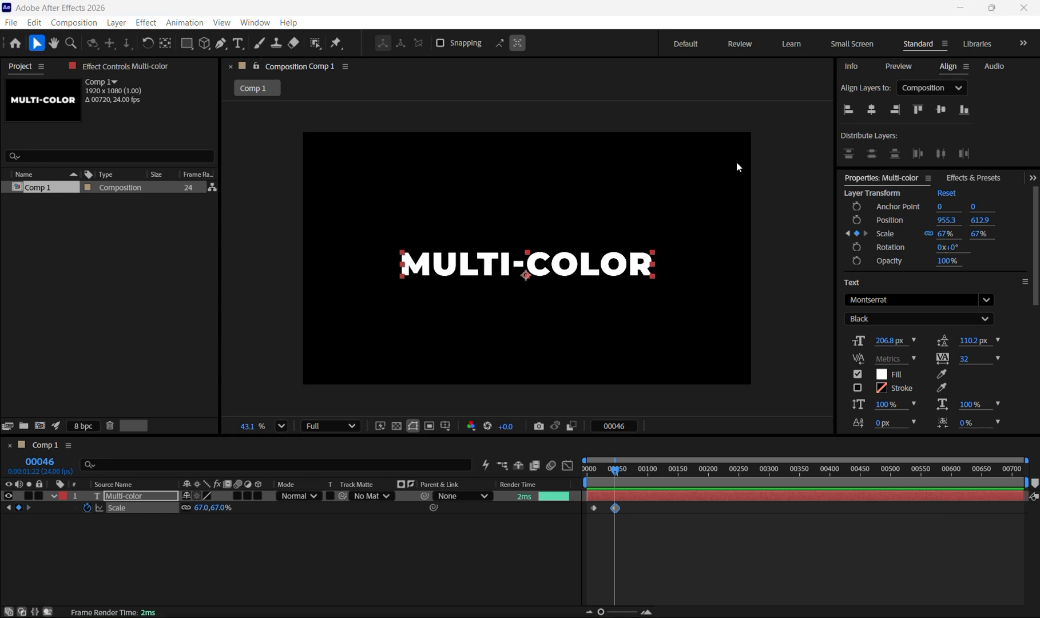
# - Add a new Opacity animator to the Multi-color text layer
pyautogui.click(488, 301)
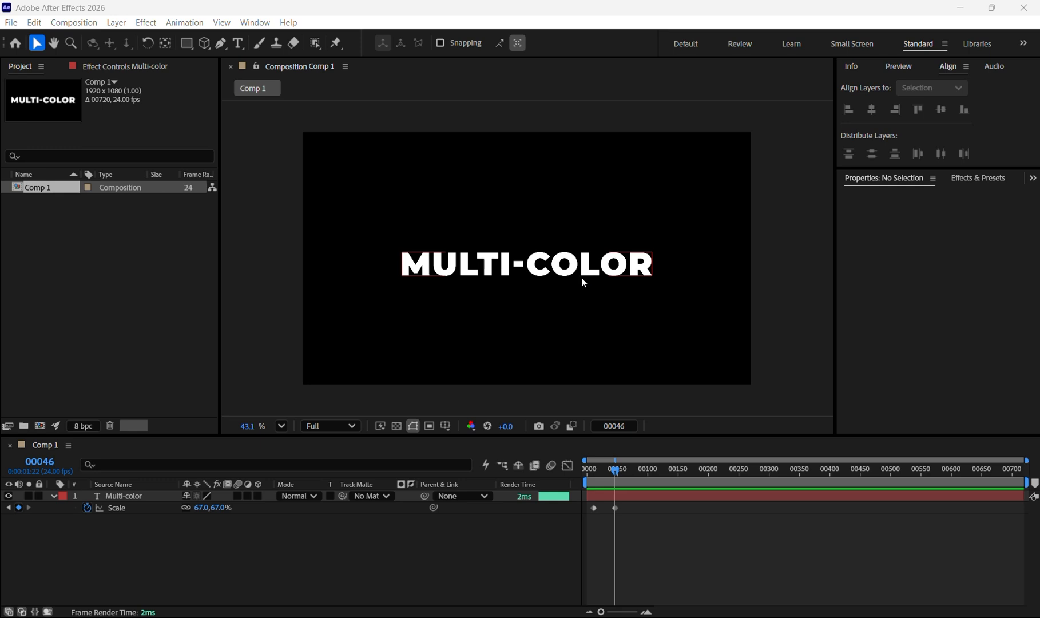
pyautogui.click(112, 498)
pyautogui.click(53, 496)
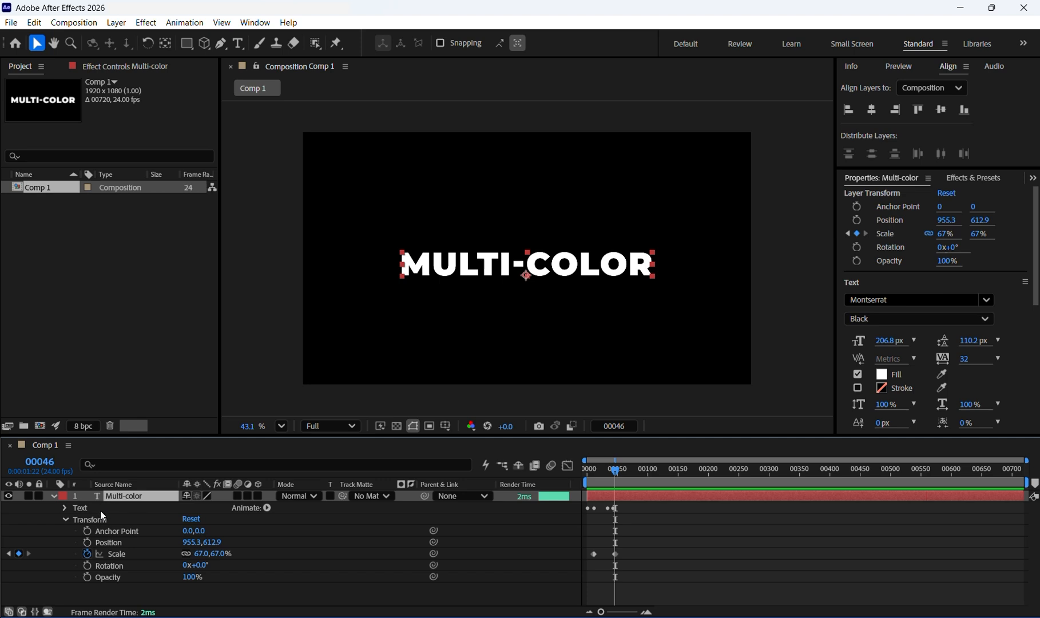
pyautogui.click(260, 506)
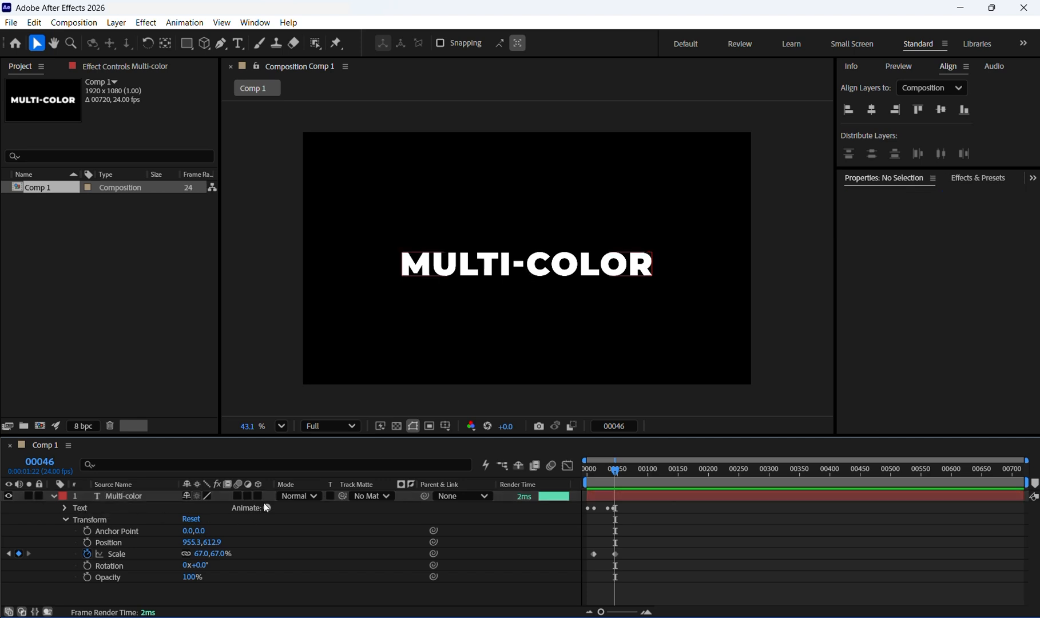
pyautogui.click(268, 509)
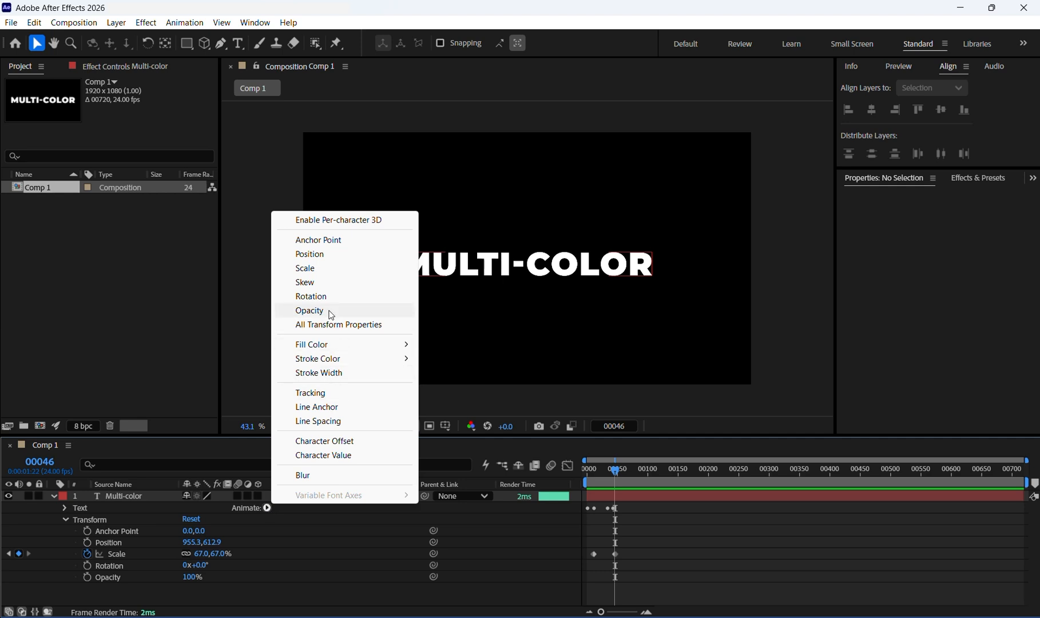
pyautogui.click(310, 311)
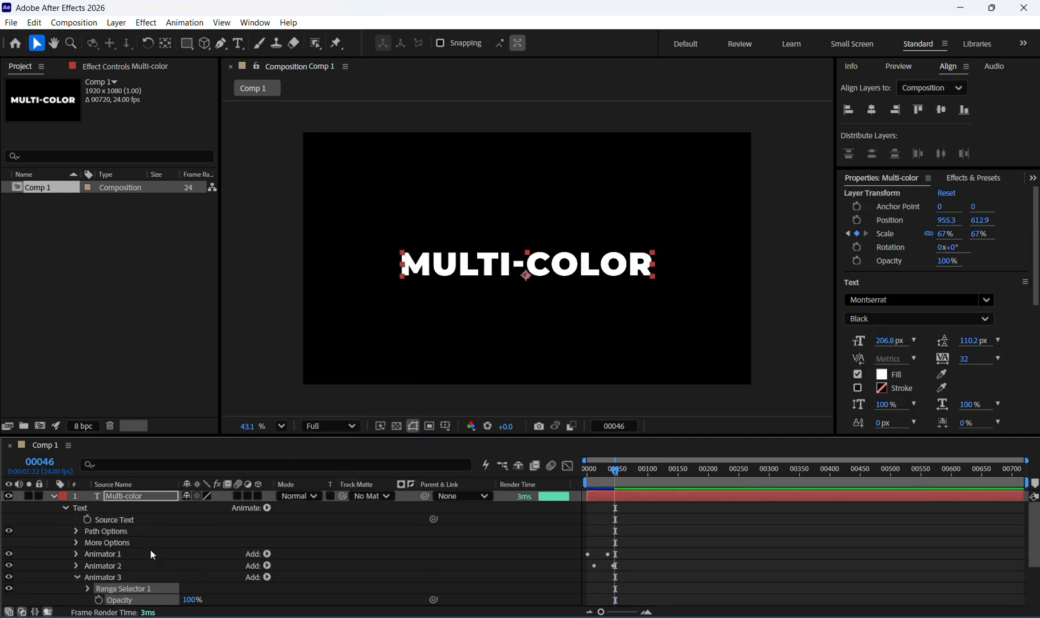
# - Set Animator 3's Opacity to 0% and its Range Selector Offset to -100%
pyautogui.scroll(-3, 150, 550)
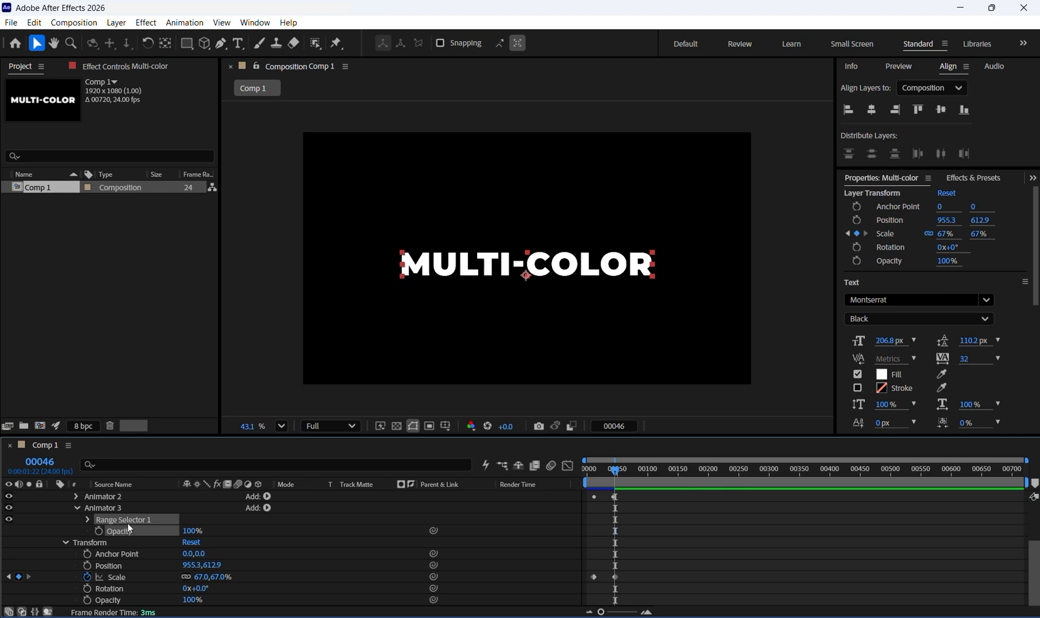
pyautogui.moveTo(194, 535); pyautogui.dragTo(3, 575)
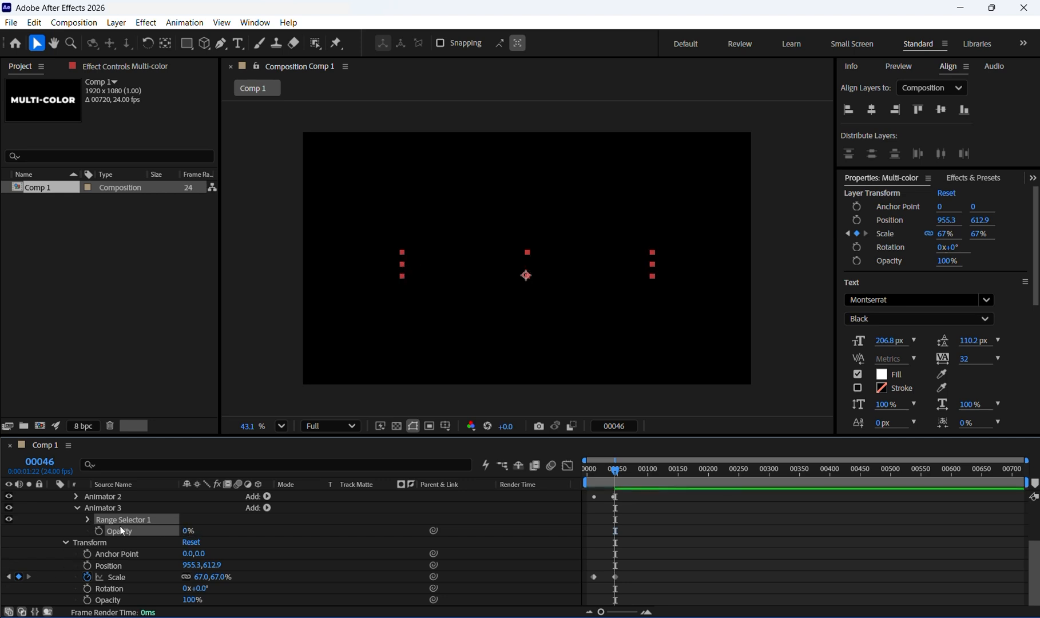
pyautogui.click(88, 518)
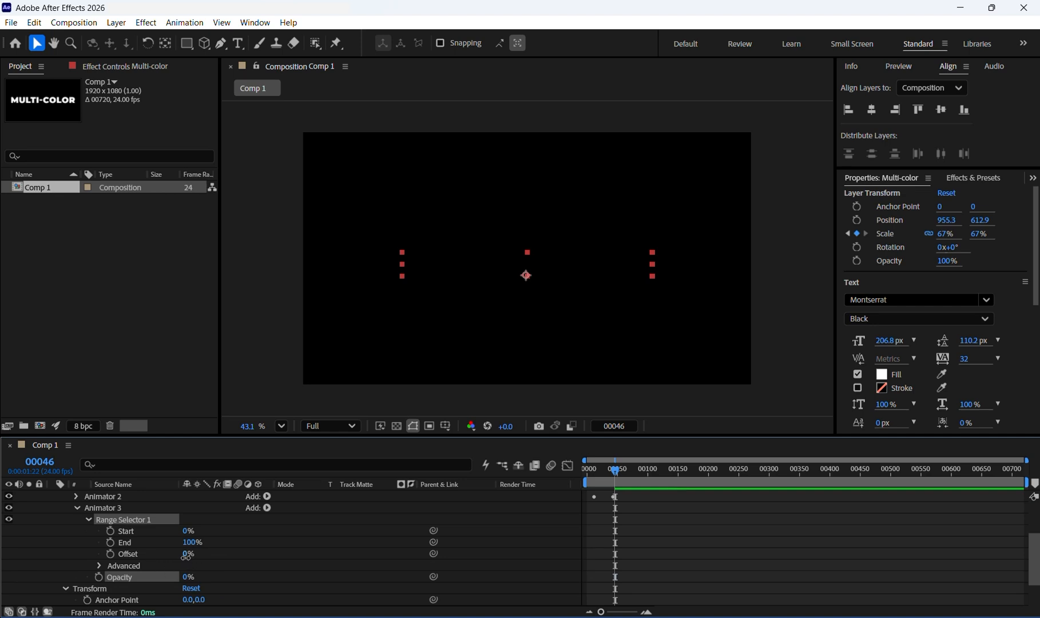
pyautogui.moveTo(186, 555); pyautogui.dragTo(3, 583)
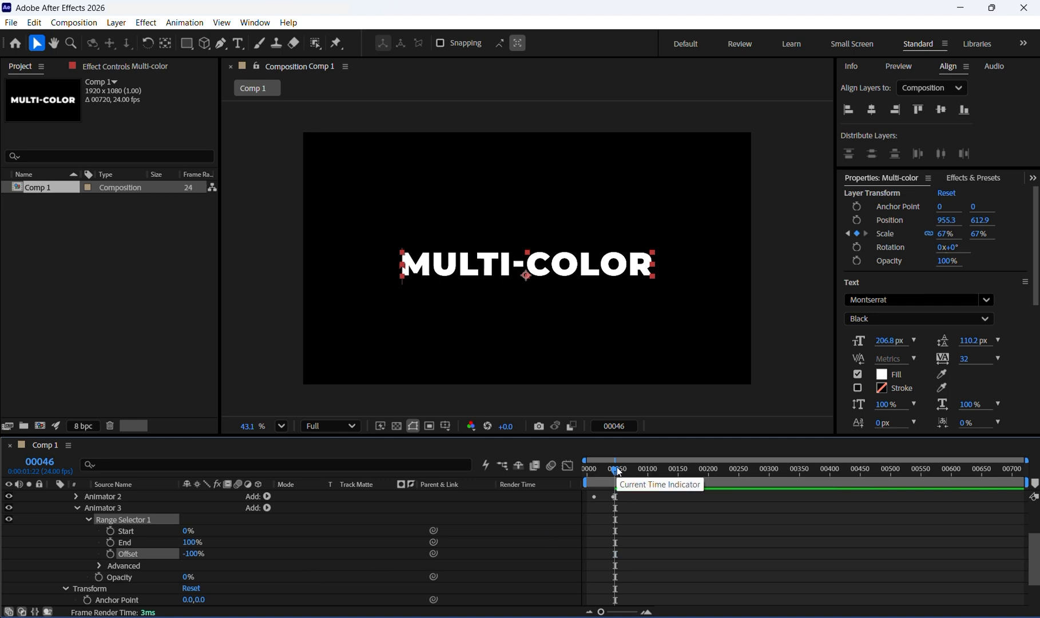
# - Around frame 41, set a keyframe on Animator 3's Range Selector Offset at -100%
pyautogui.press('u')
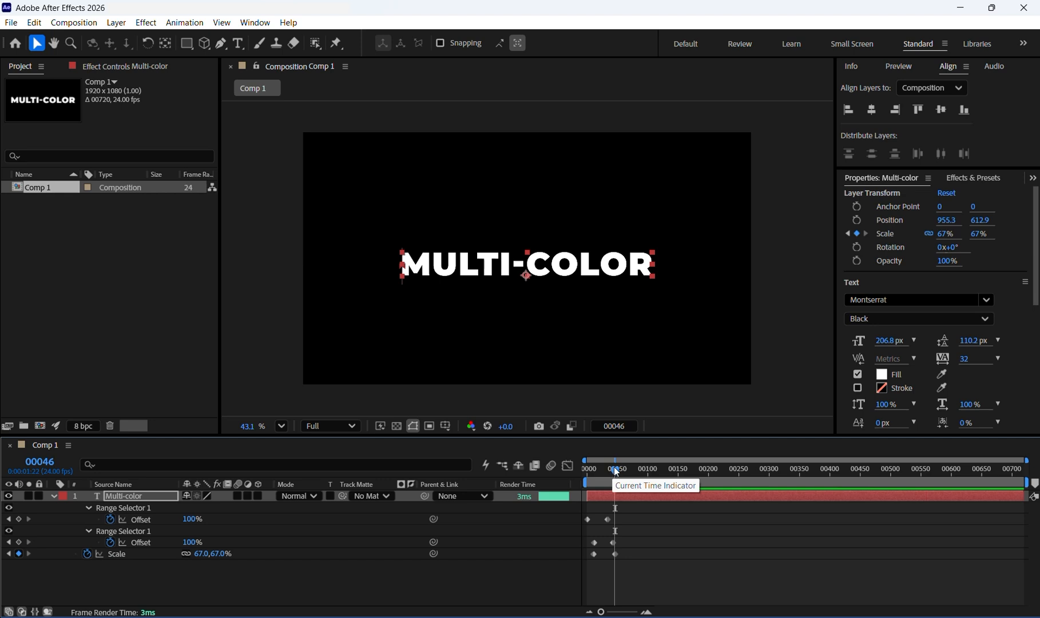
pyautogui.moveTo(614, 470)
pyautogui.mouseDown()
pyautogui.moveTo(599, 470)
pyautogui.moveTo(615, 477)
pyautogui.mouseUp()
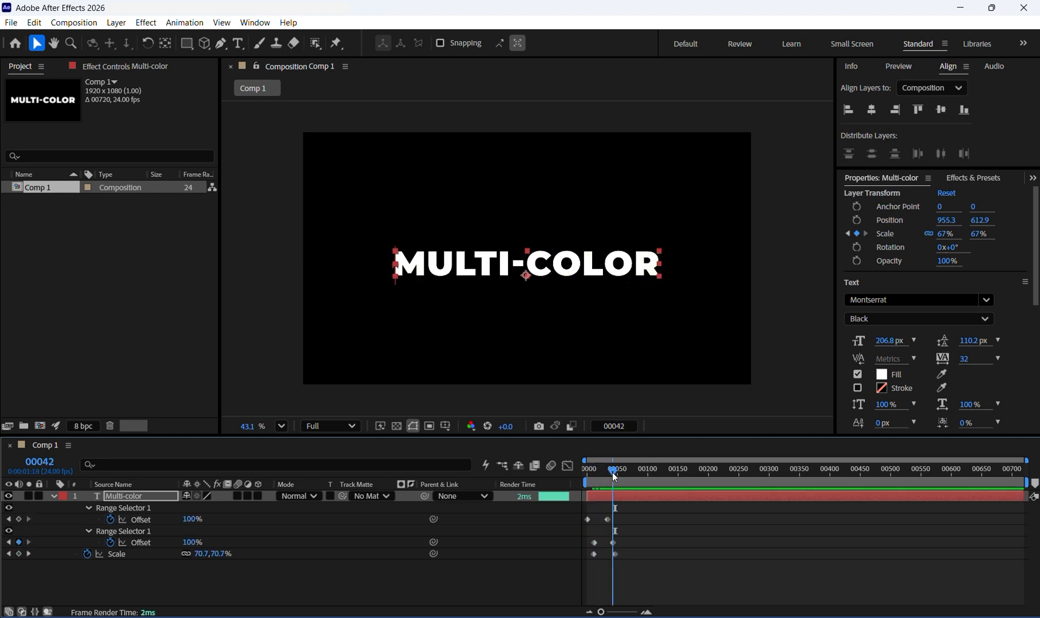
pyautogui.moveTo(613, 474); pyautogui.dragTo(612, 474)
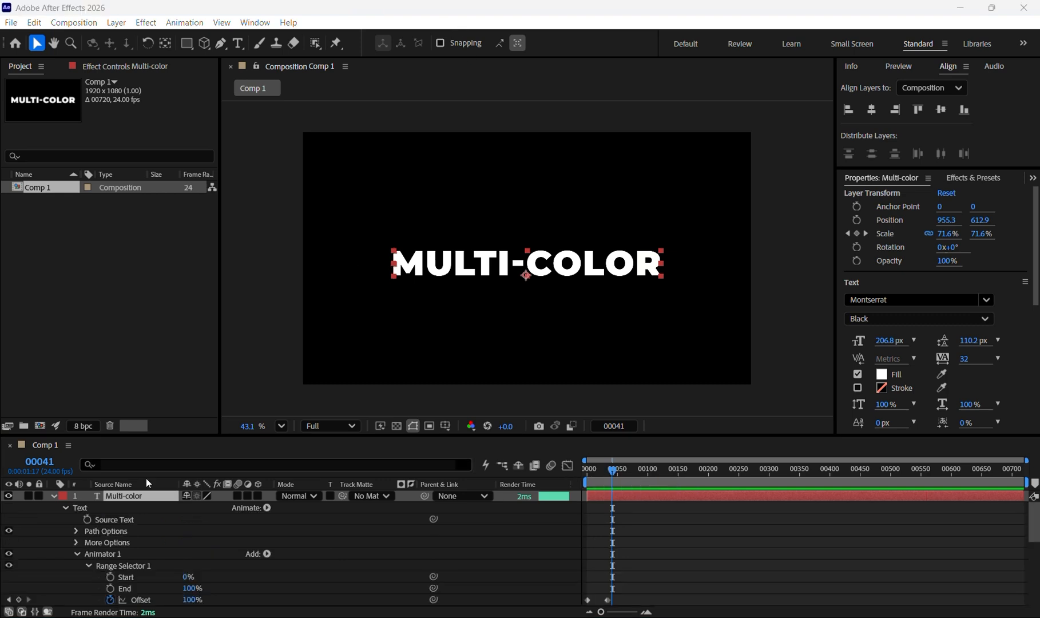
pyautogui.click(58, 496)
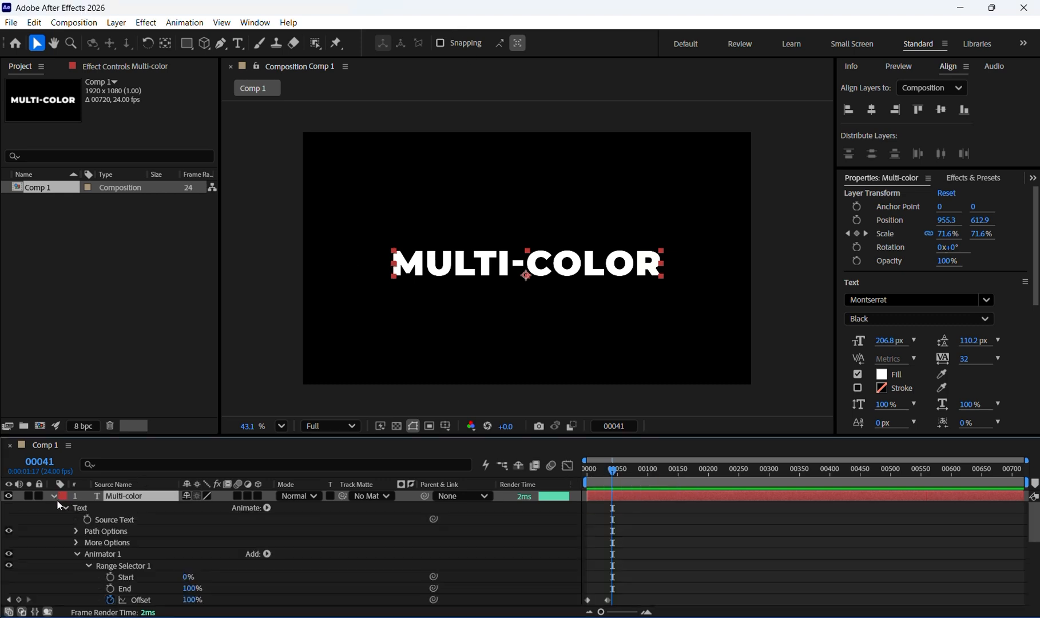
pyautogui.scroll(-5, 88, 556)
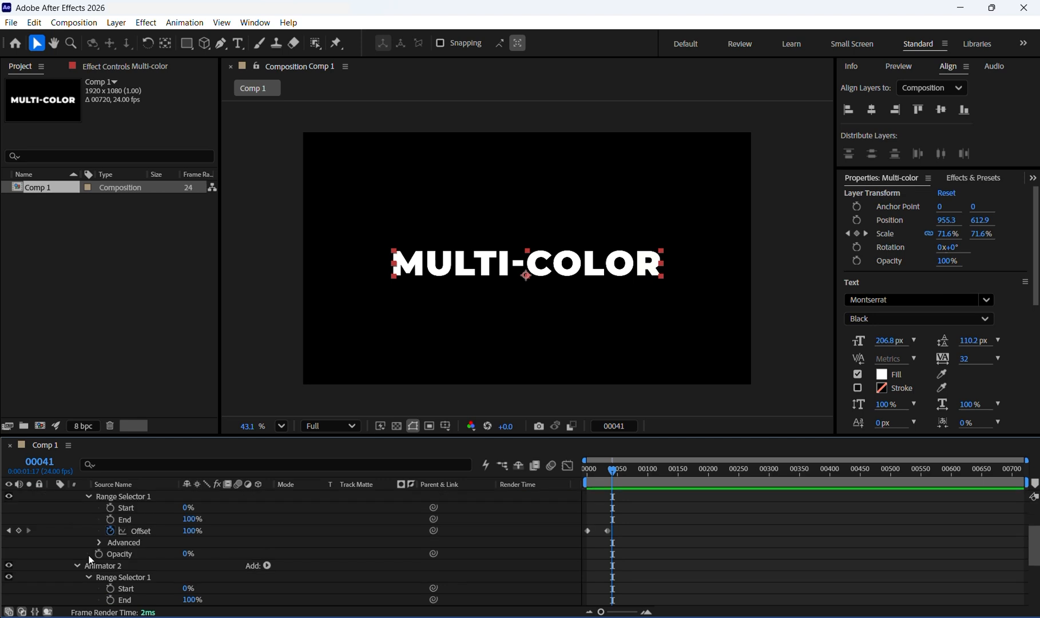
pyautogui.scroll(-2, 92, 561)
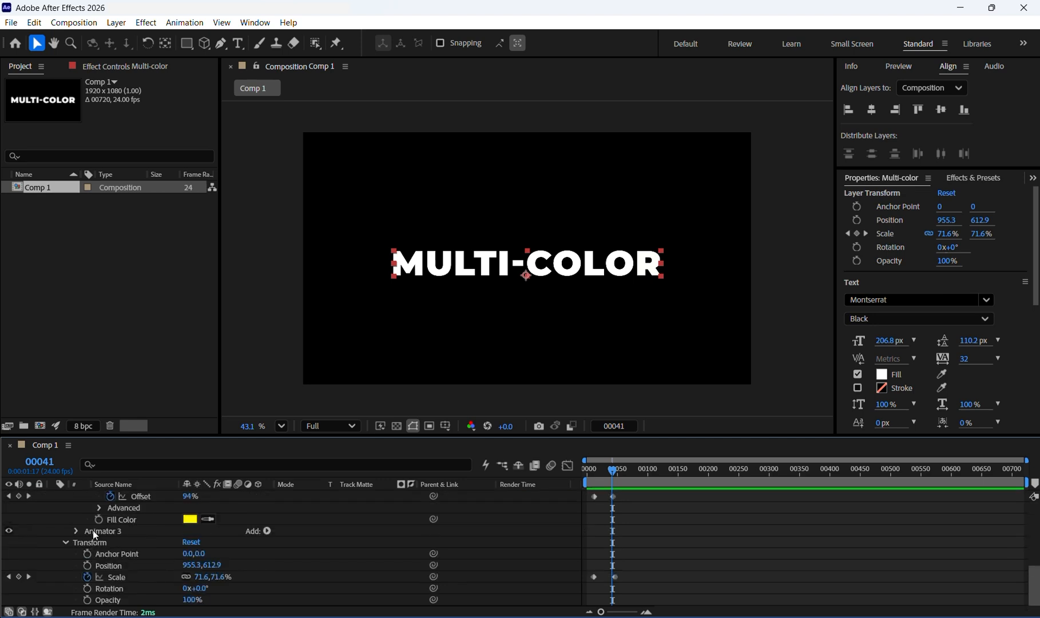
pyautogui.click(93, 531)
pyautogui.click(77, 531)
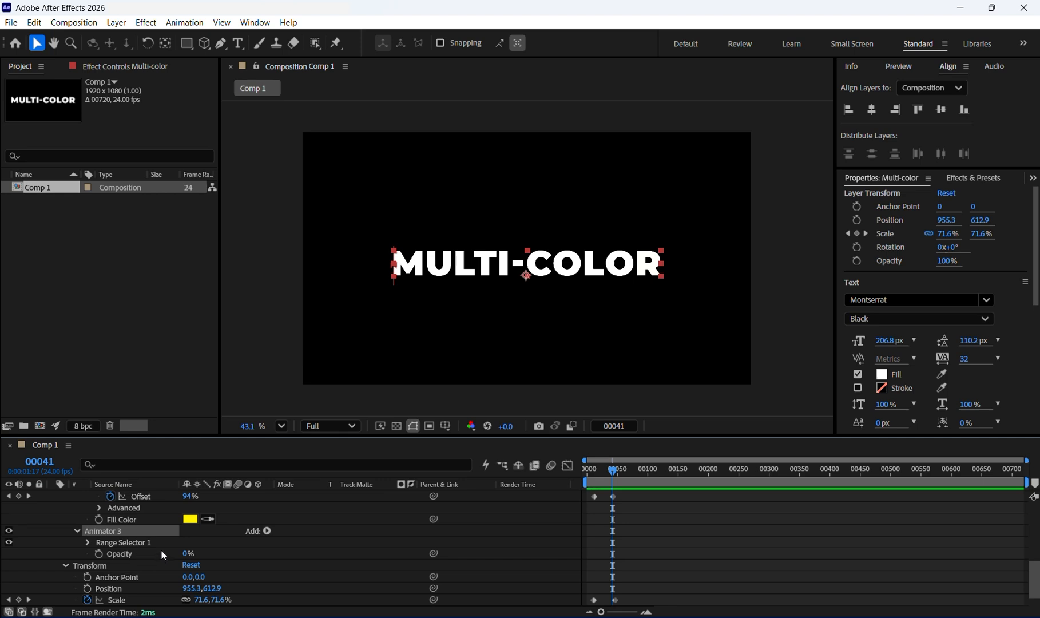
pyautogui.click(88, 542)
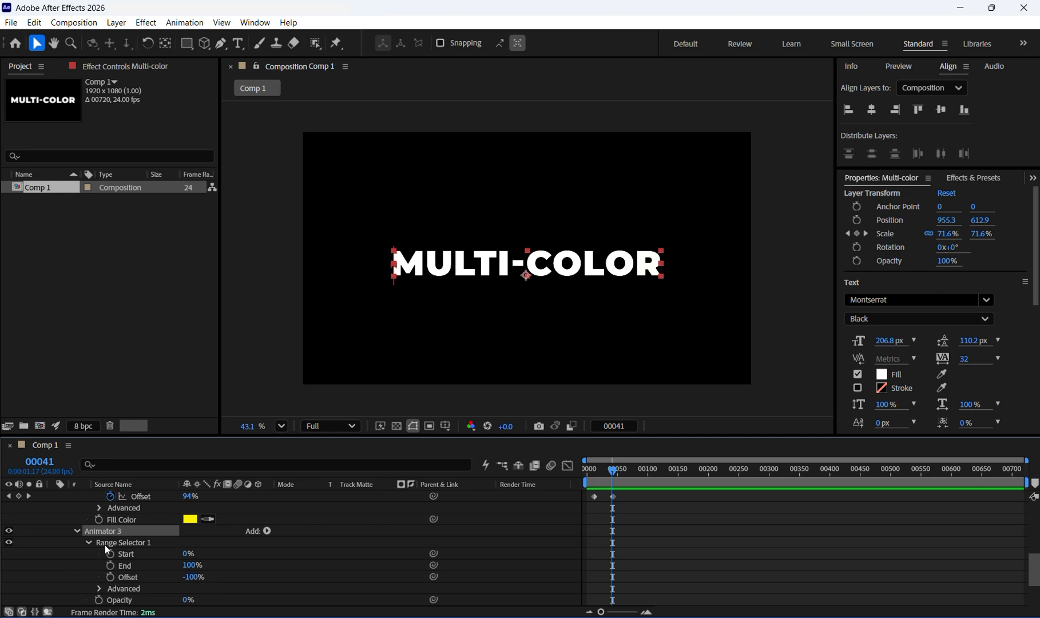
pyautogui.click(110, 578)
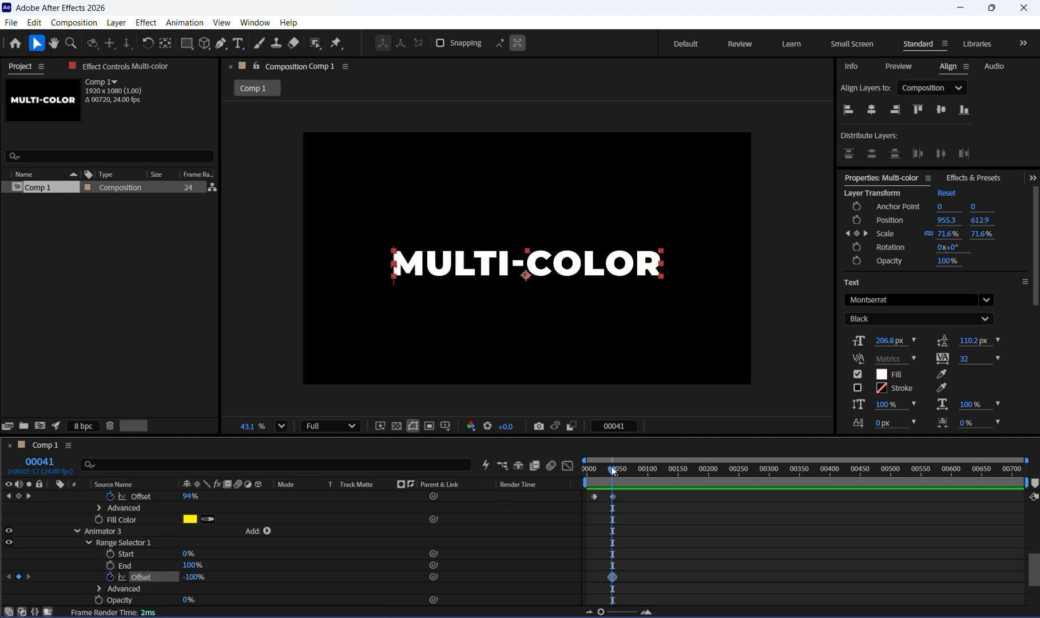
# - Around frame 61, raise Animator 3's Offset to add a second Offset keyframe
pyautogui.moveTo(612, 468); pyautogui.dragTo(627, 473)
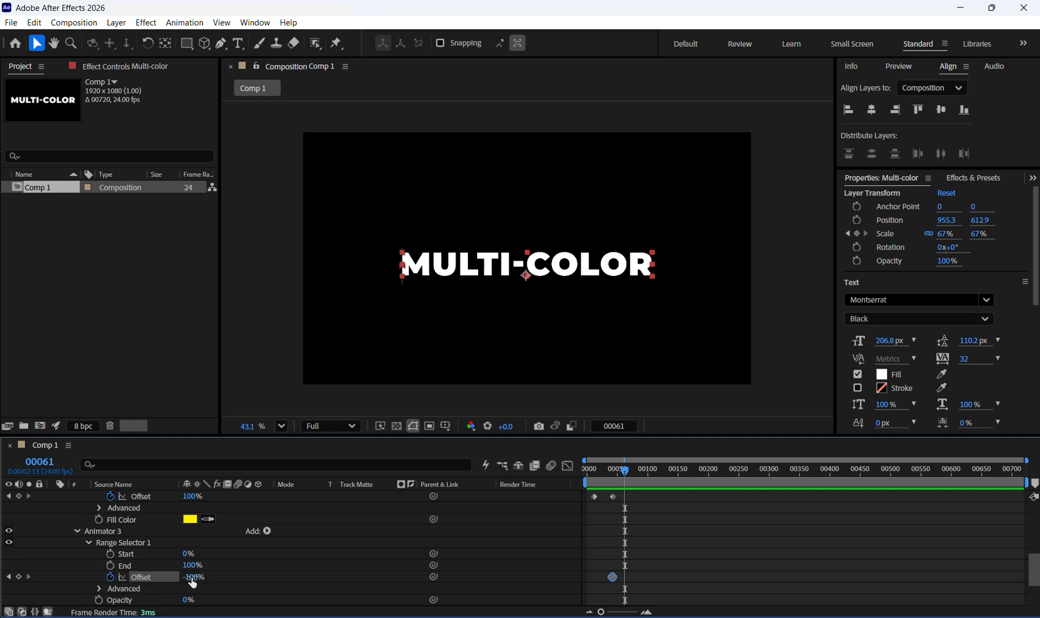
pyautogui.moveTo(193, 582); pyautogui.dragTo(439, 556)
# - In Animator 3's Range Selector Advanced options, set Mode to Subtract and Shape to Ramp Up
pyautogui.click(99, 589)
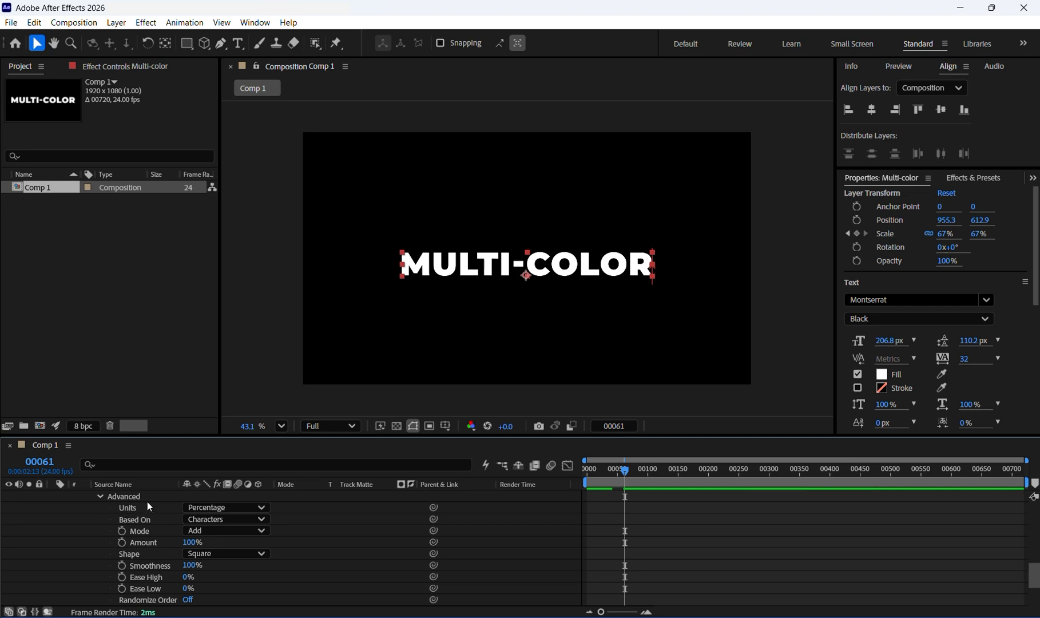
pyautogui.click(262, 531)
pyautogui.click(223, 461)
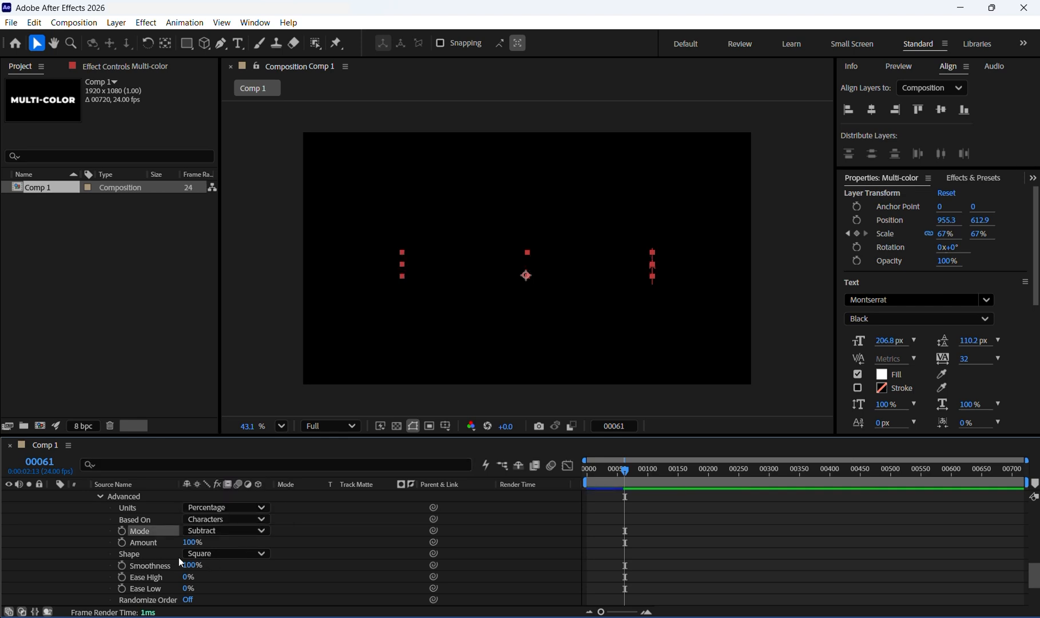
pyautogui.click(240, 553)
pyautogui.click(229, 486)
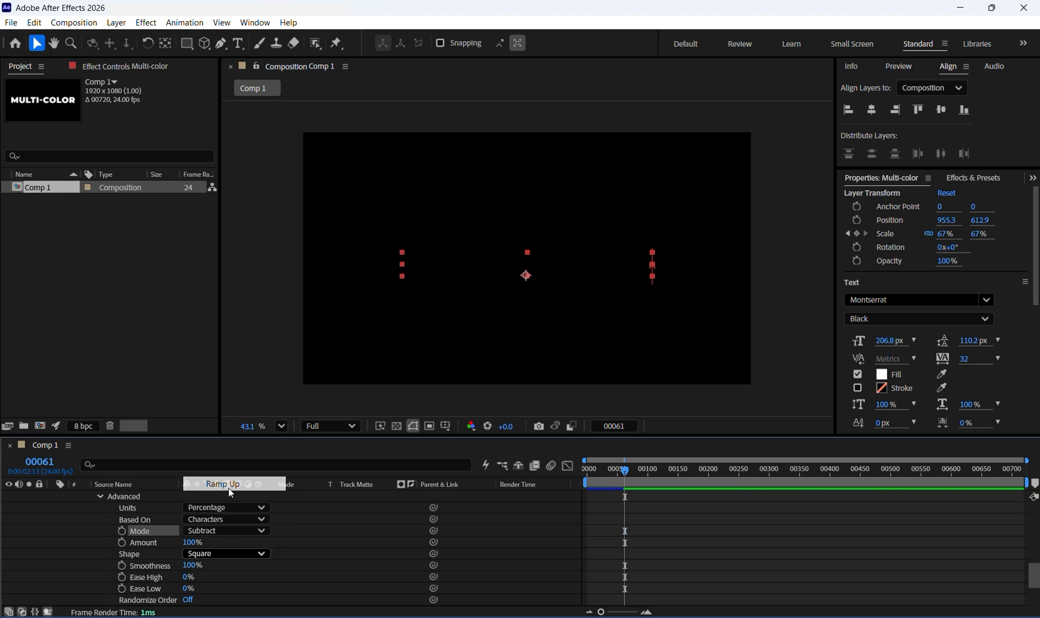
# - Preview the fade-in reveal by playing the timeline from the start
pyautogui.click(623, 469)
pyautogui.moveTo(571, 473); pyautogui.dragTo(532, 469)
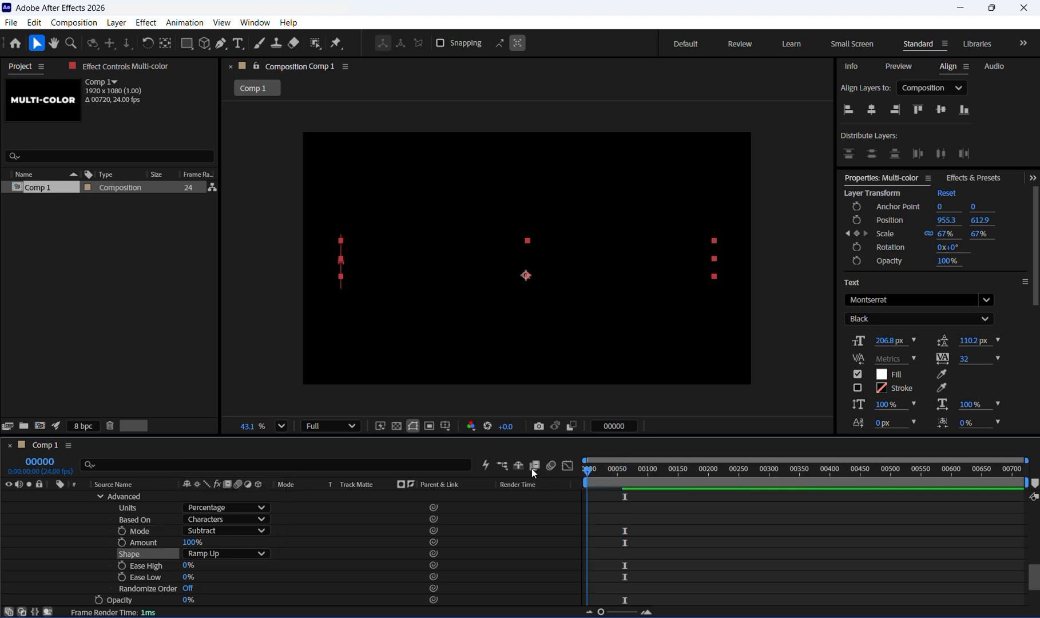
pyautogui.press('space')
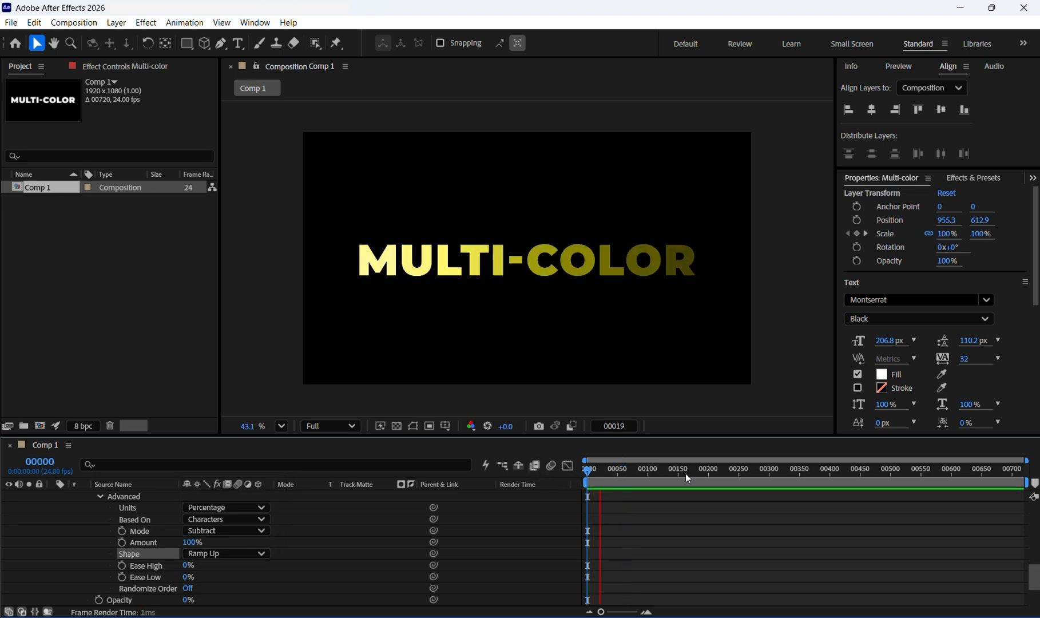
pyautogui.scroll(5, 859, 474)
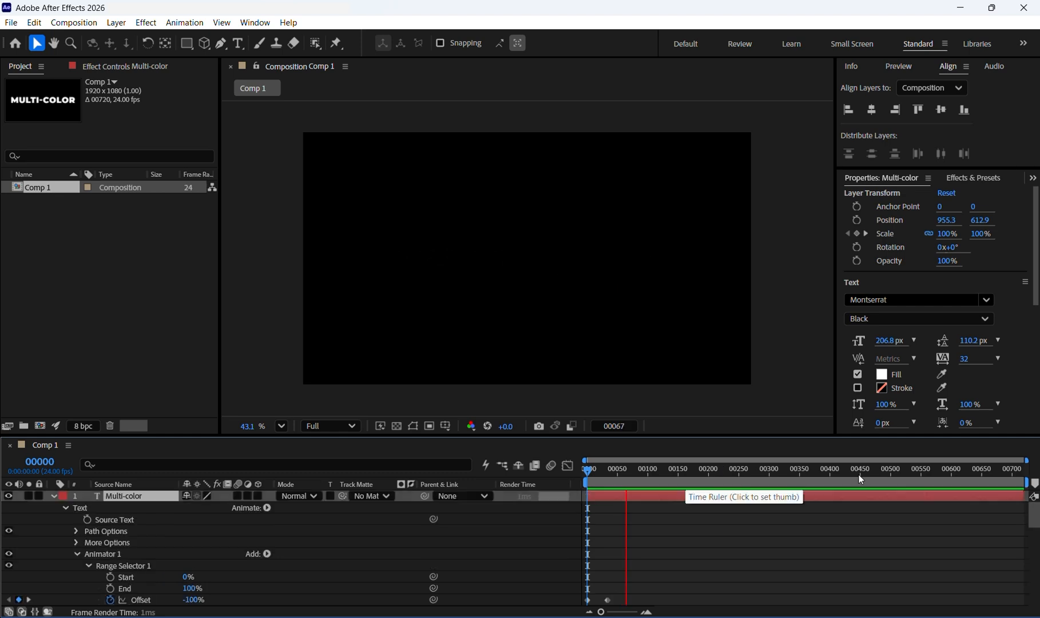
pyautogui.press('space')
pyautogui.moveTo(636, 472); pyautogui.dragTo(587, 470)
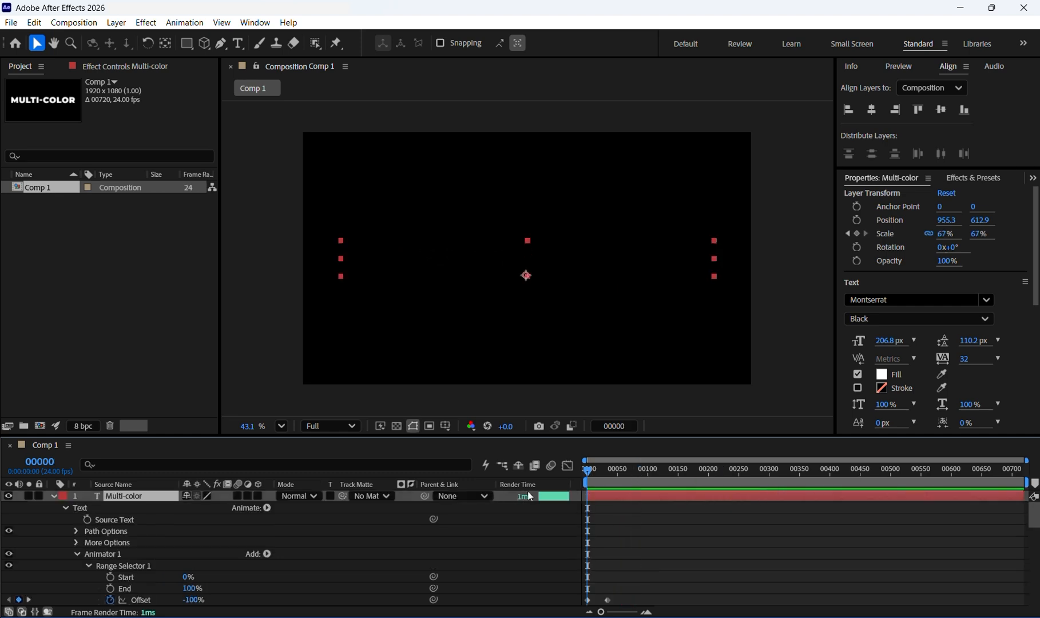
pyautogui.press('space')
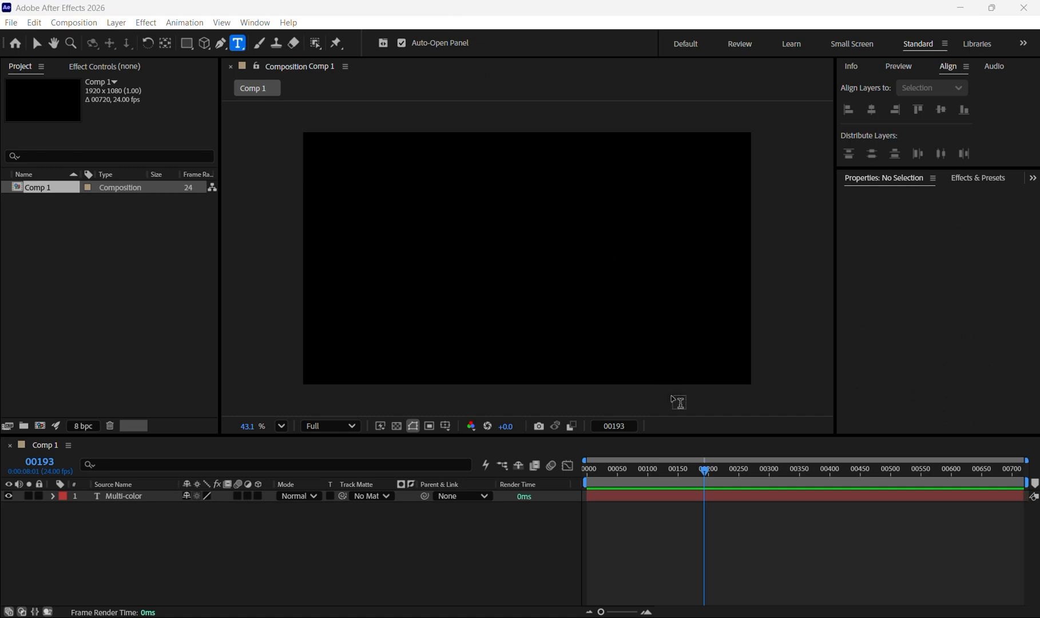
# - Duplicate the Multi-color text layer and shift the copy about 45 frames later in the timeline
pyautogui.click(122, 497)
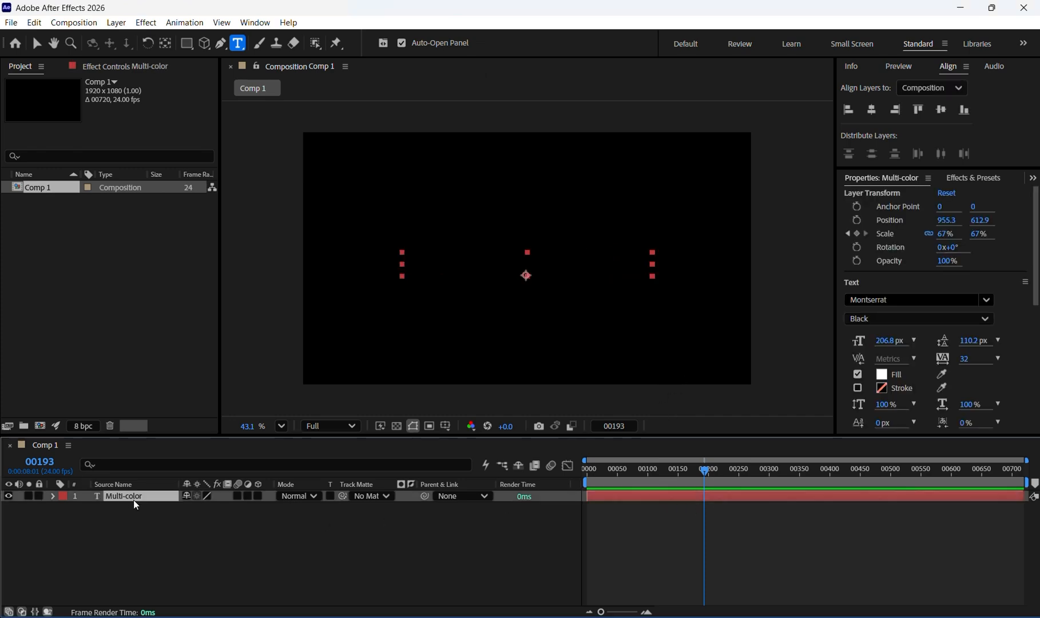
pyautogui.hotkey('ctrl', 'd')
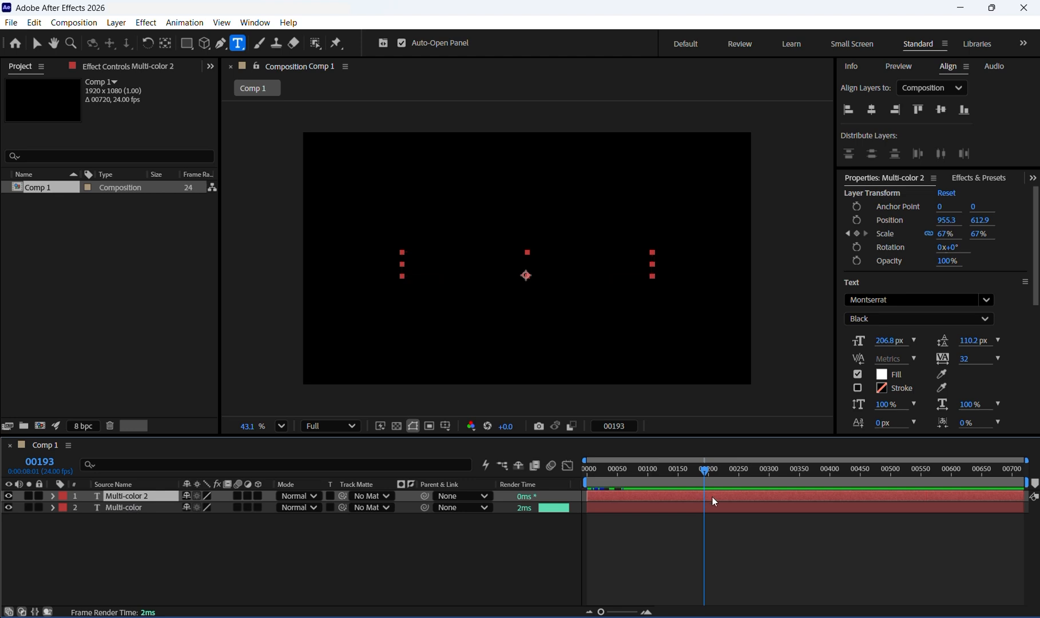
pyautogui.moveTo(651, 493); pyautogui.dragTo(674, 469)
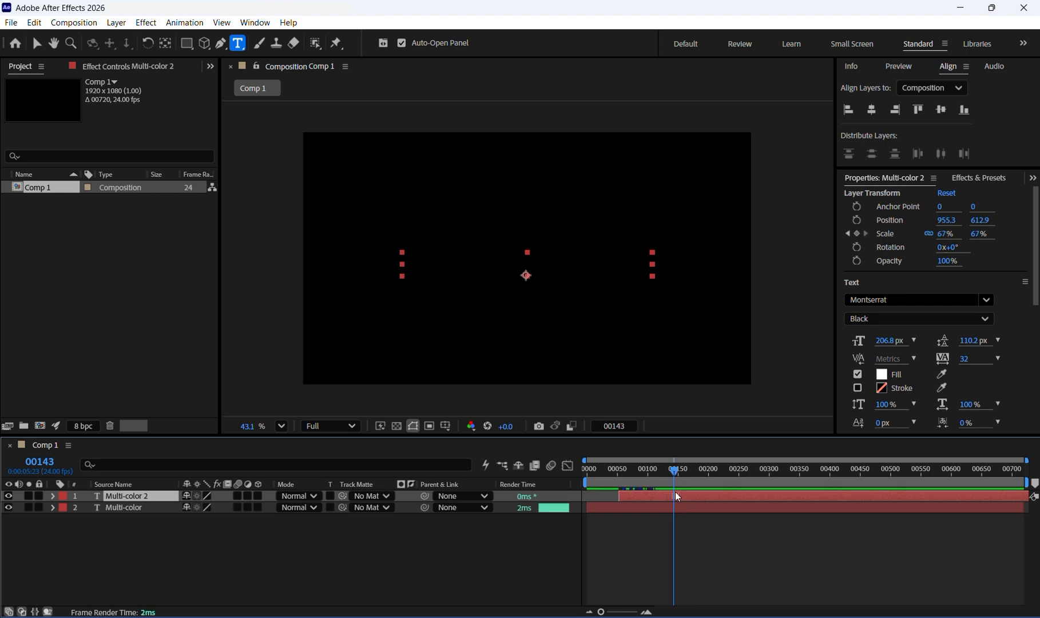
# - Replace the duplicated layer's text with "Titles"
pyautogui.click(624, 477)
pyautogui.moveTo(627, 476); pyautogui.dragTo(699, 470)
pyautogui.click(627, 470)
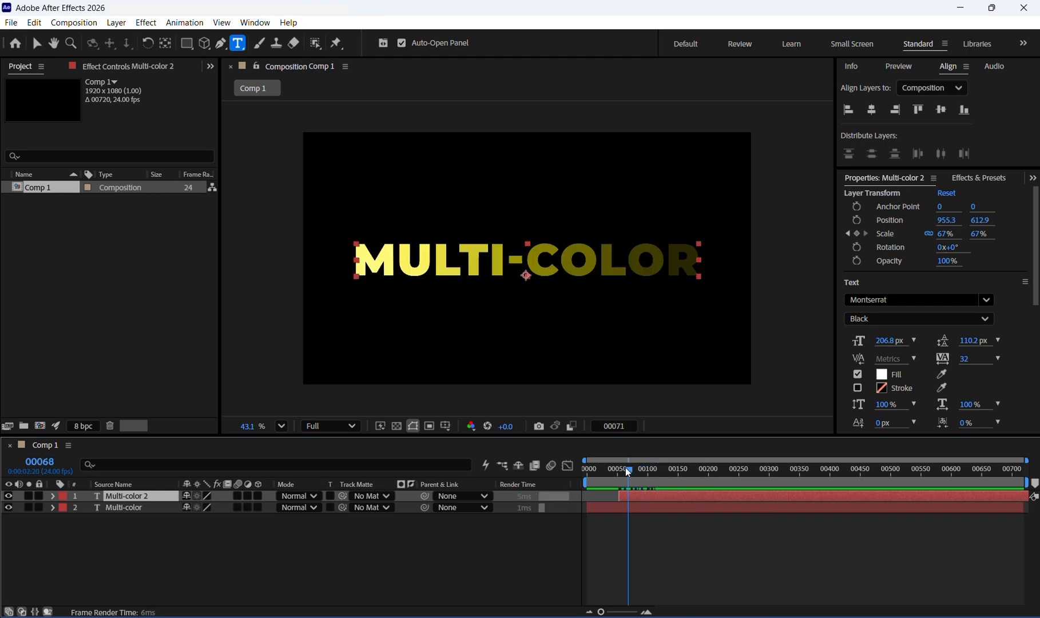
pyautogui.doubleClick(128, 496)
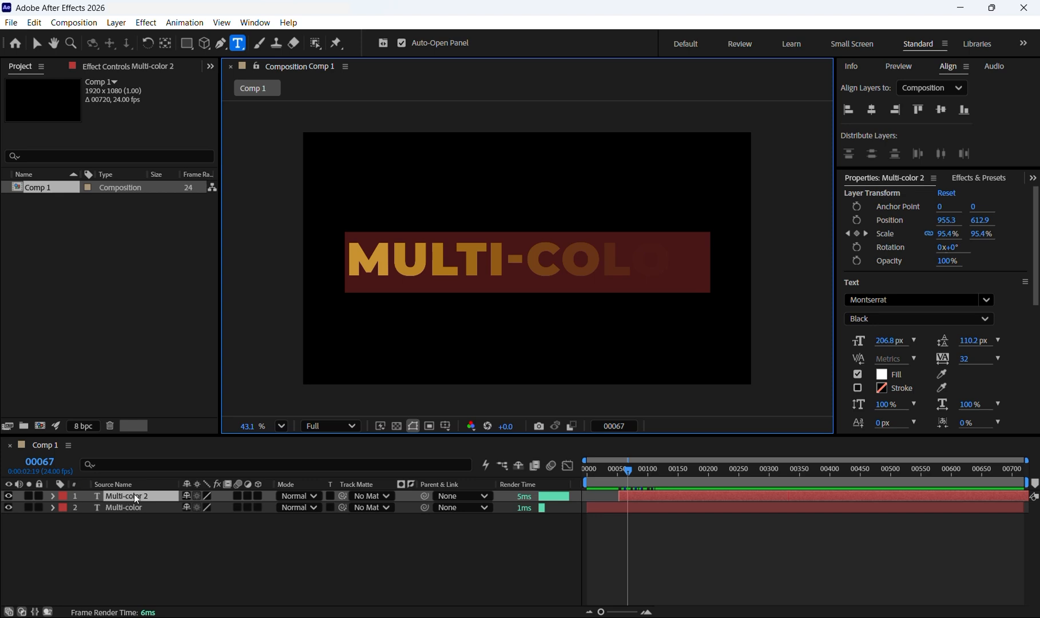
pyautogui.write('T')
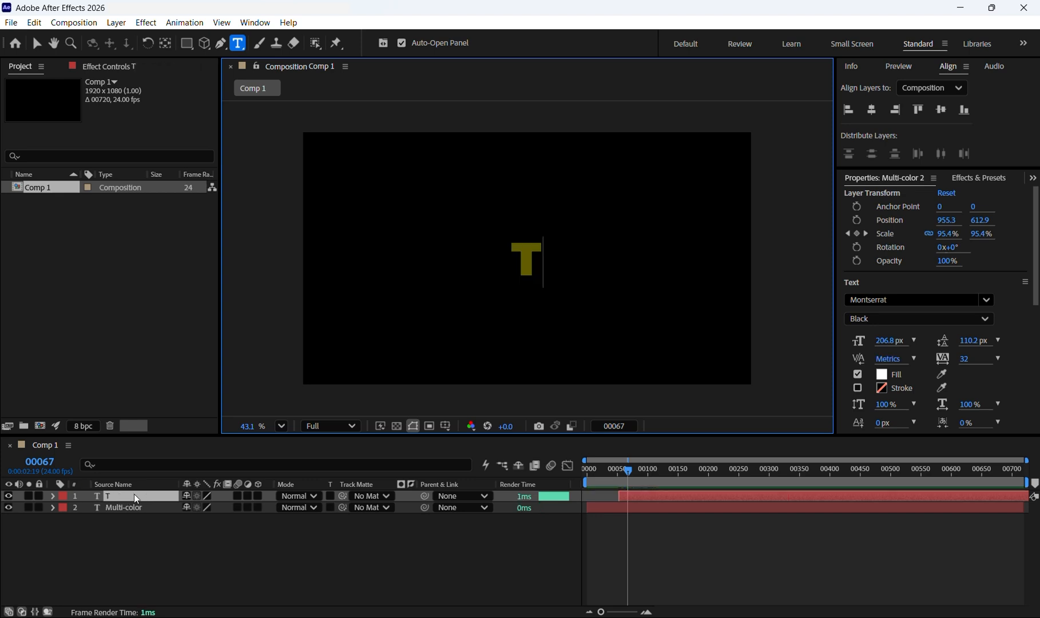
pyautogui.write('itles')
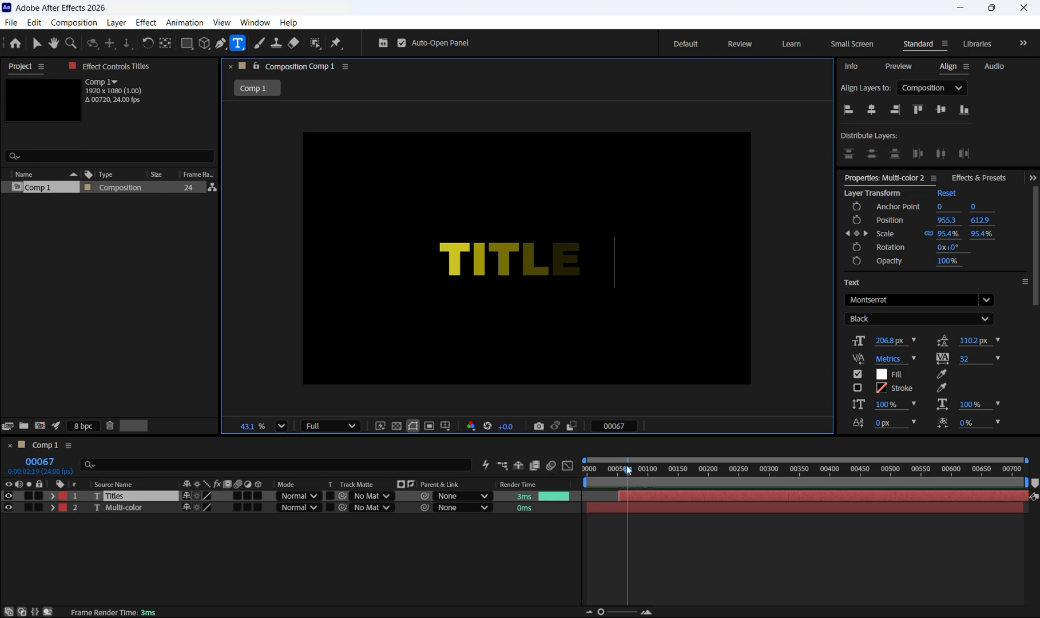
# - Preview the animation by playing the timeline from the start
pyautogui.moveTo(628, 470); pyautogui.dragTo(569, 479)
pyautogui.press('space')
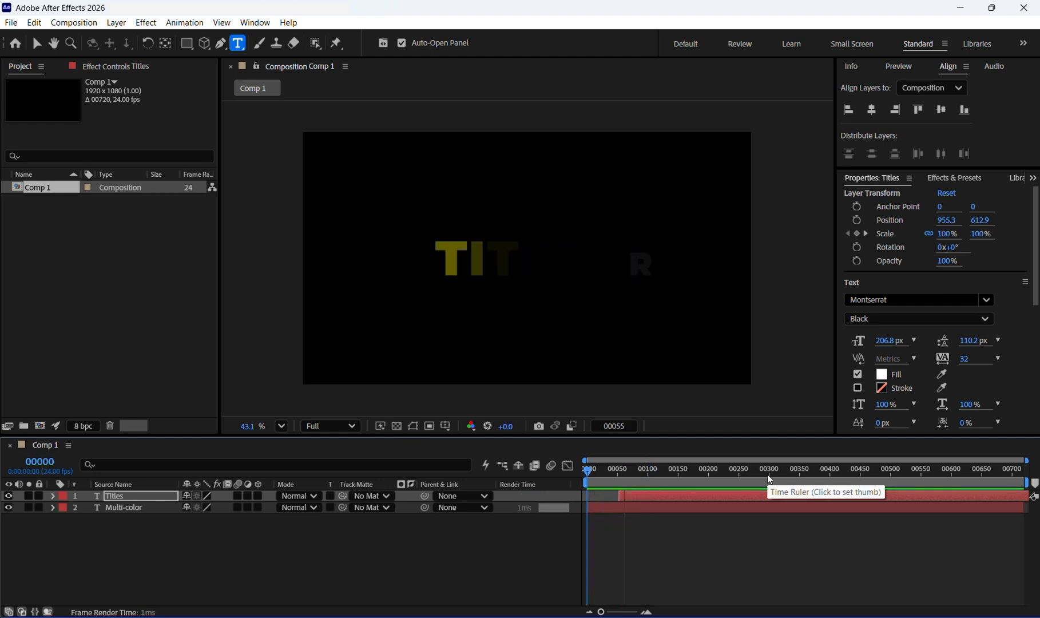
pyautogui.press('space')
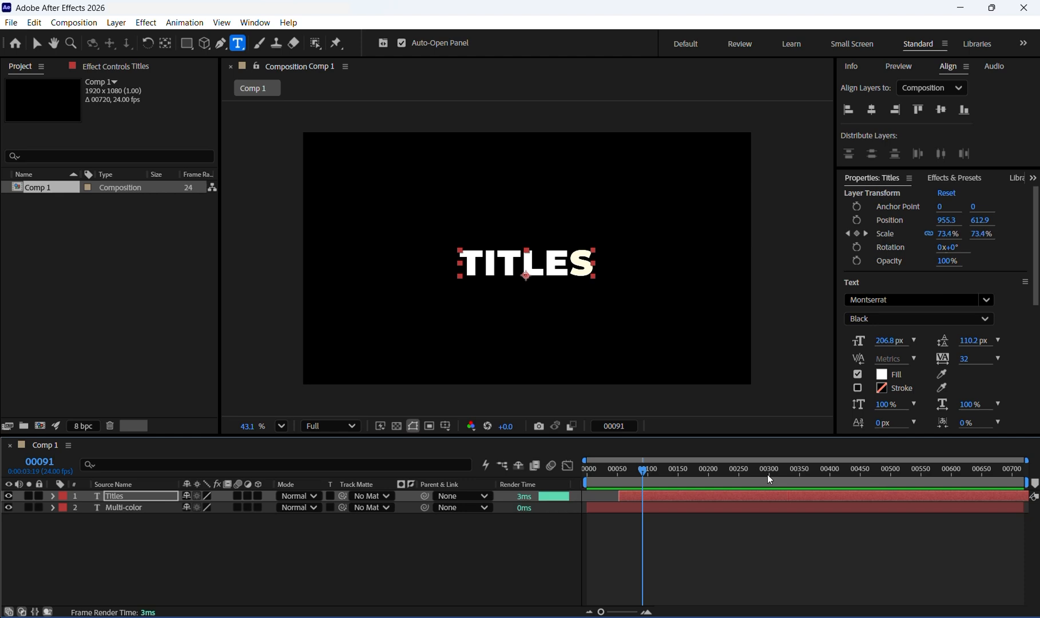
# - On the Titles layer, set Animator 2's Fill Color to green 2BFF00
pyautogui.click(53, 496)
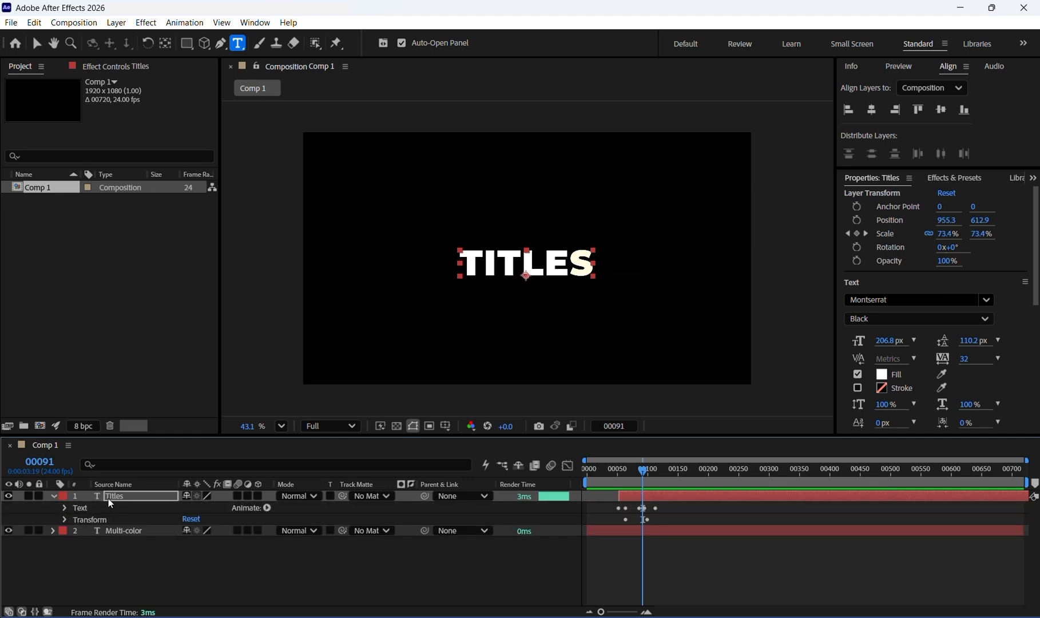
pyautogui.click(64, 509)
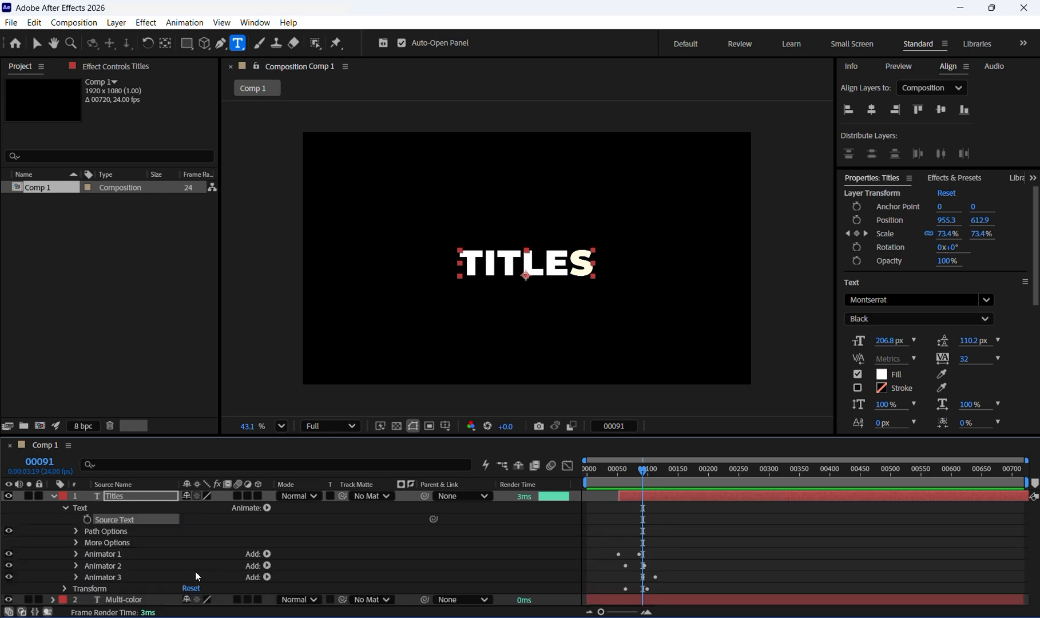
pyautogui.click(88, 569)
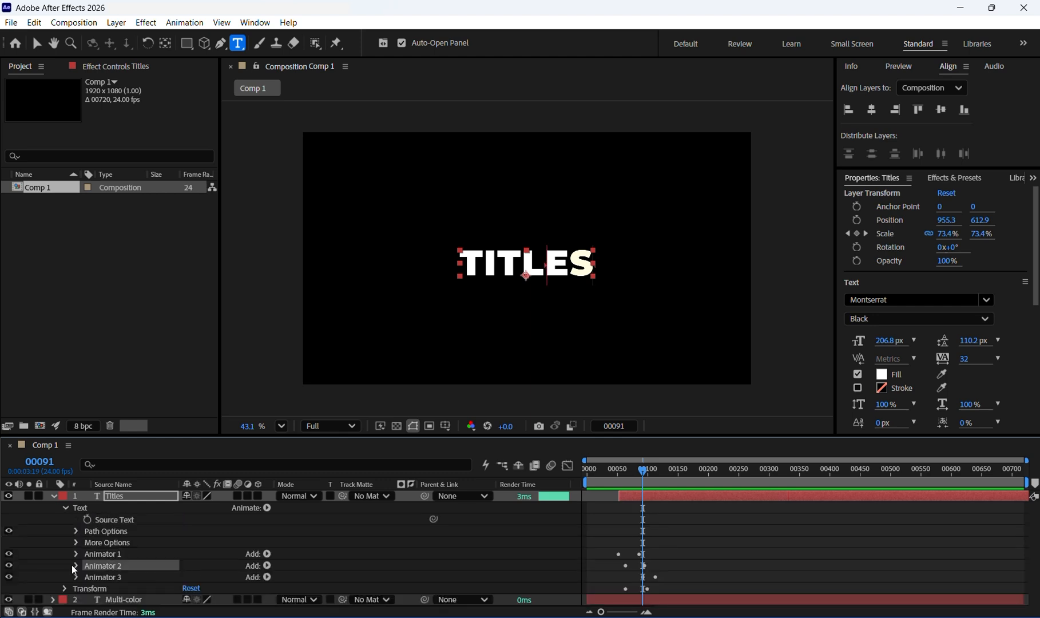
pyautogui.click(76, 565)
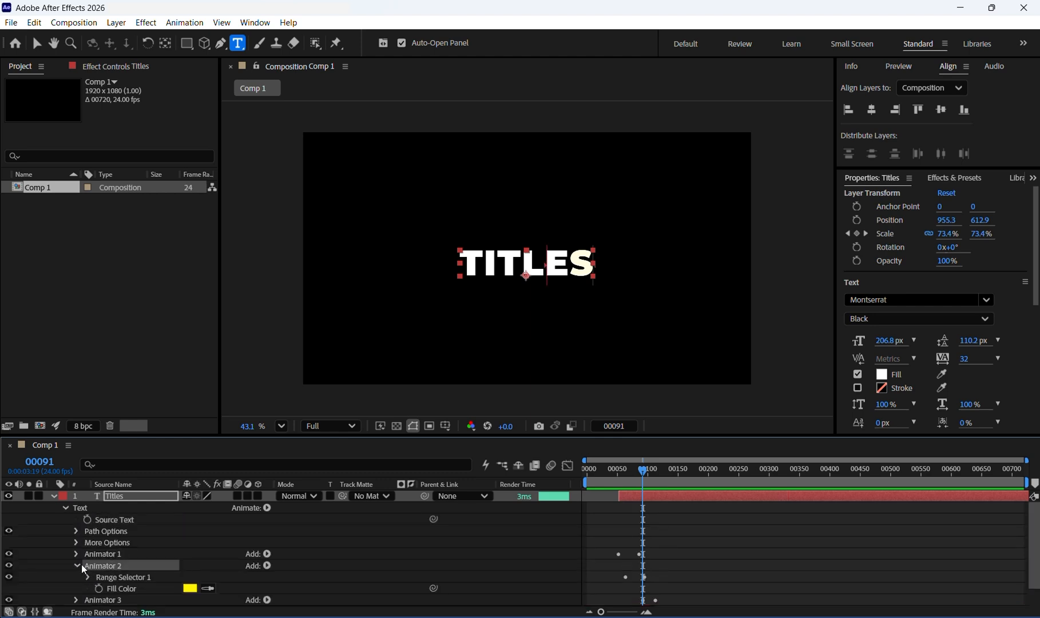
pyautogui.click(190, 588)
pyautogui.moveTo(762, 448); pyautogui.dragTo(767, 438)
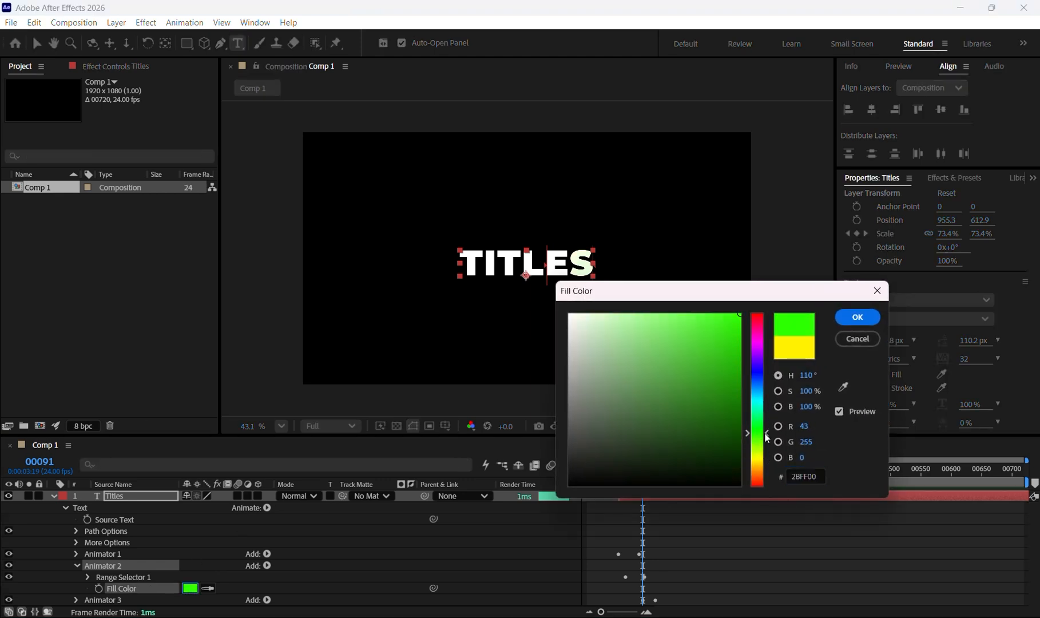
pyautogui.press('Return')
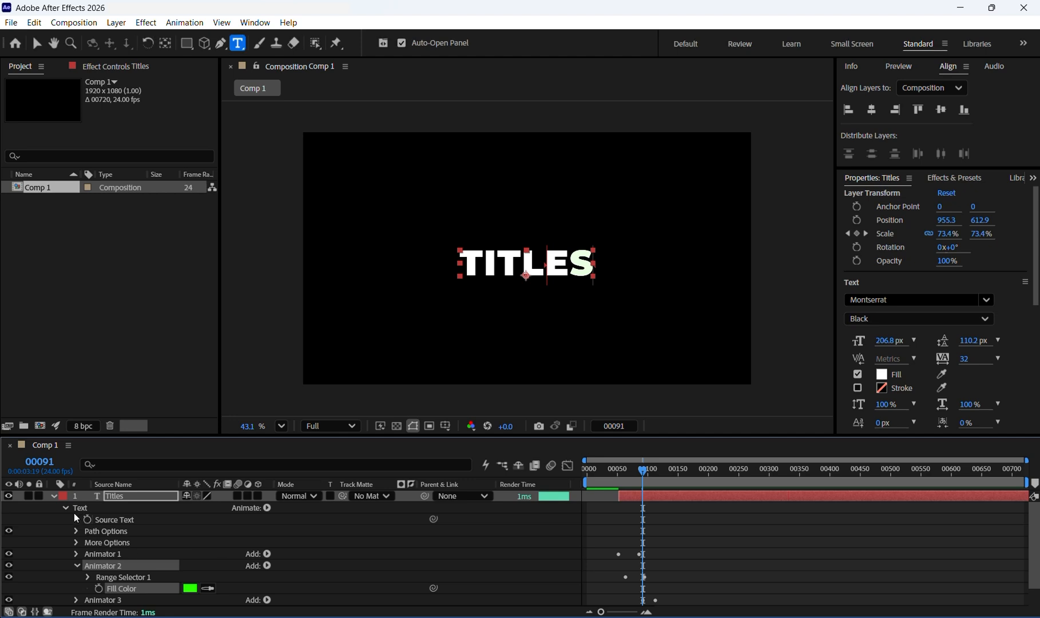
# - Collapse Animator 2 and play the timeline from the beginning to review the green Titles reveal
pyautogui.click(76, 566)
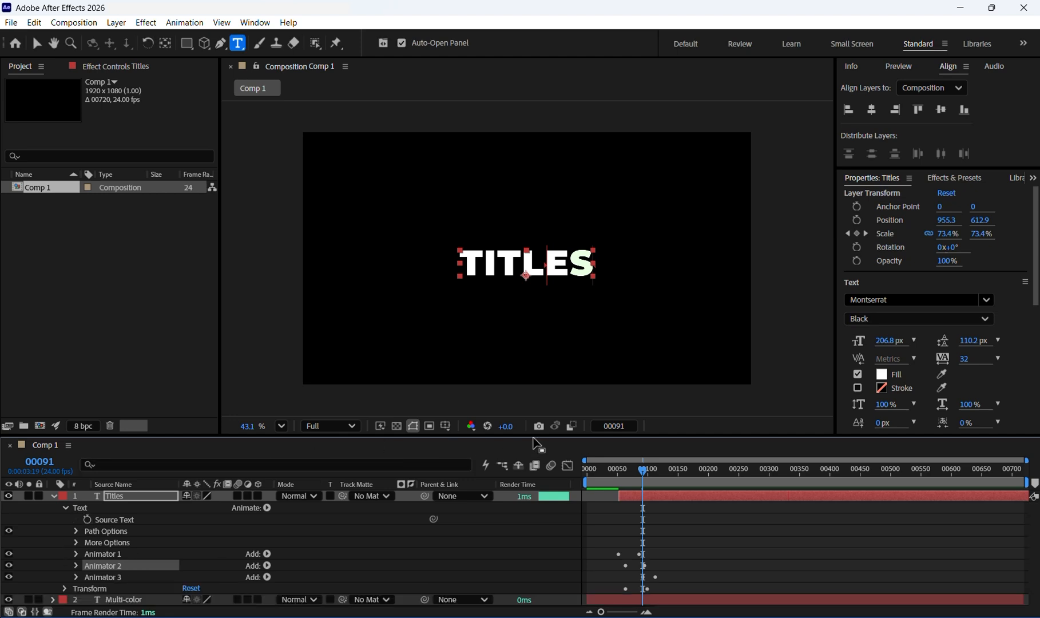
pyautogui.moveTo(651, 474); pyautogui.dragTo(551, 473)
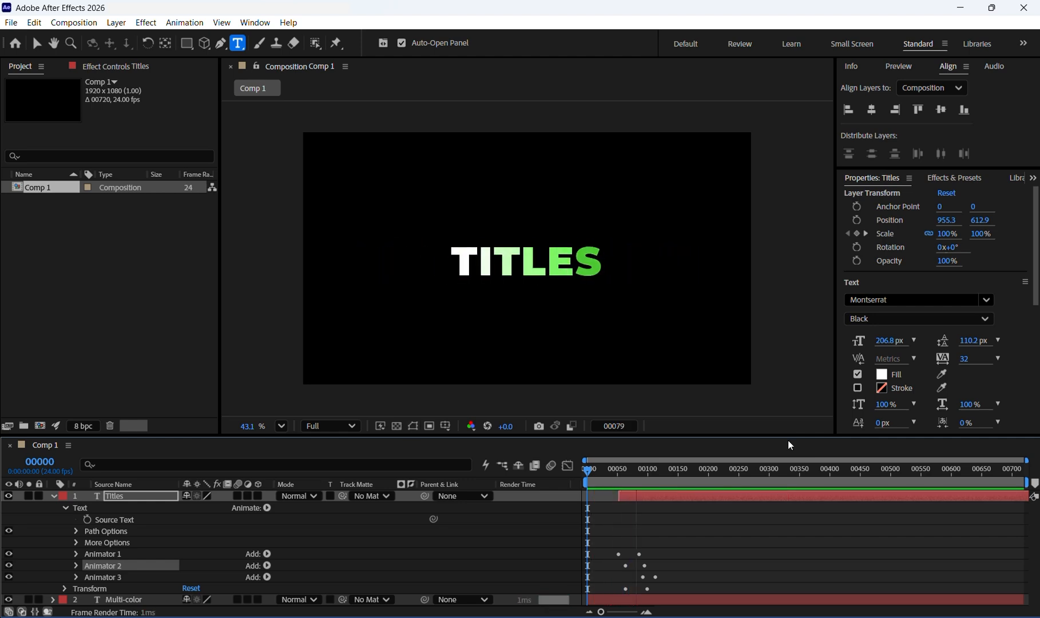
pyautogui.press('space')
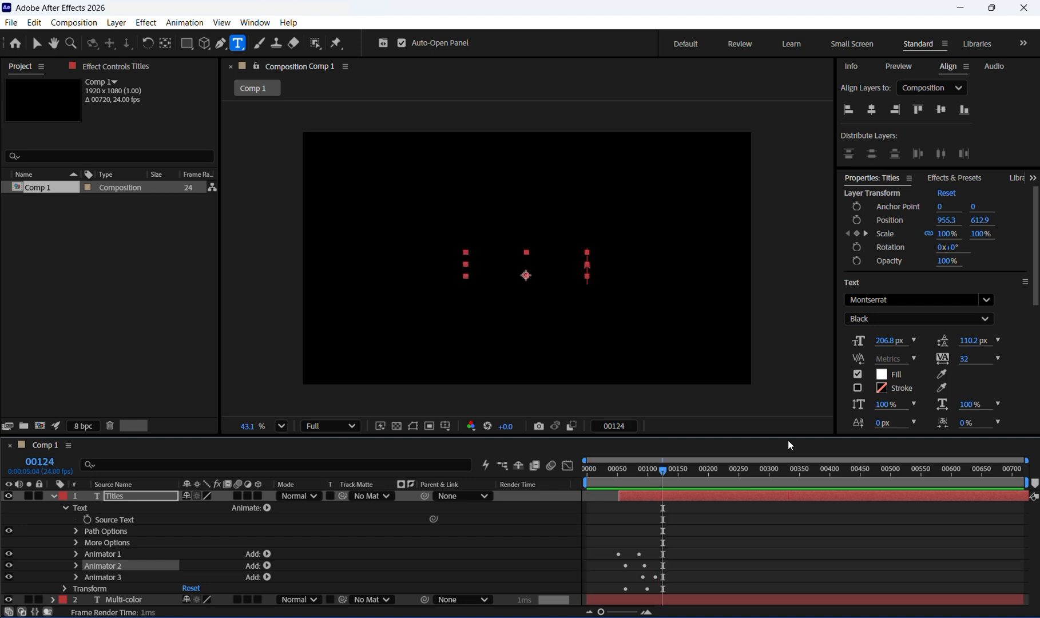